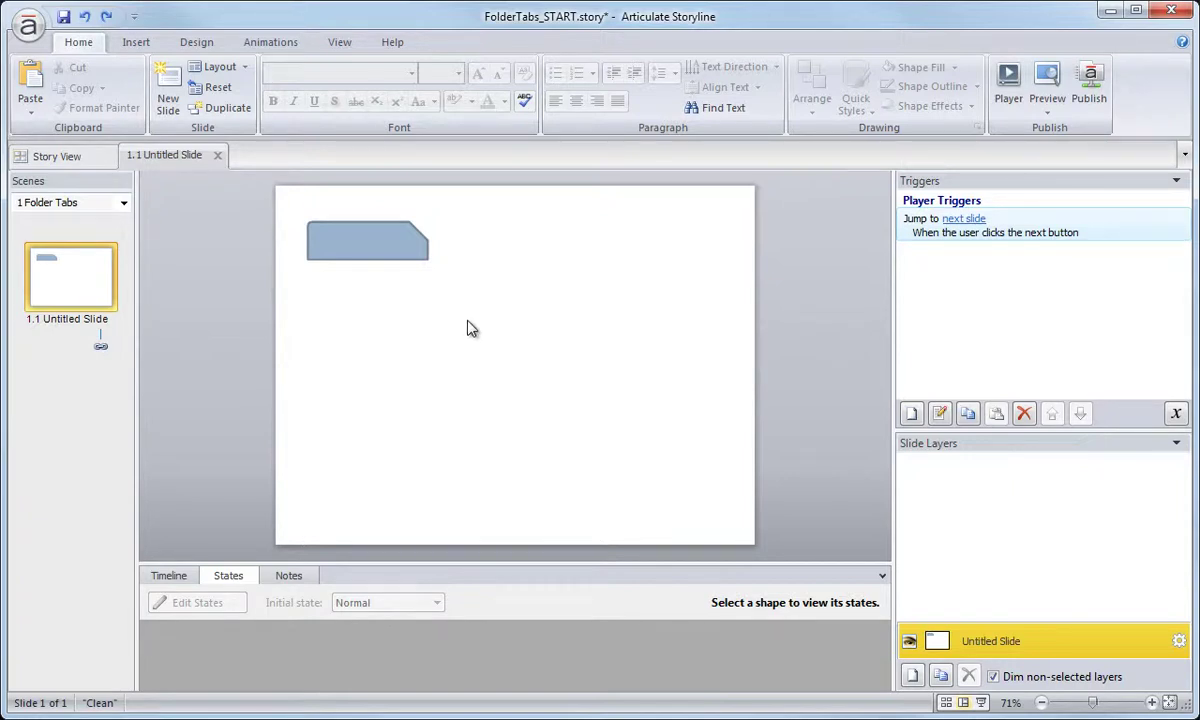
# Step: Set the blue-grey folder-tab shape's outline to No Outline
pyautogui.click(372, 247)
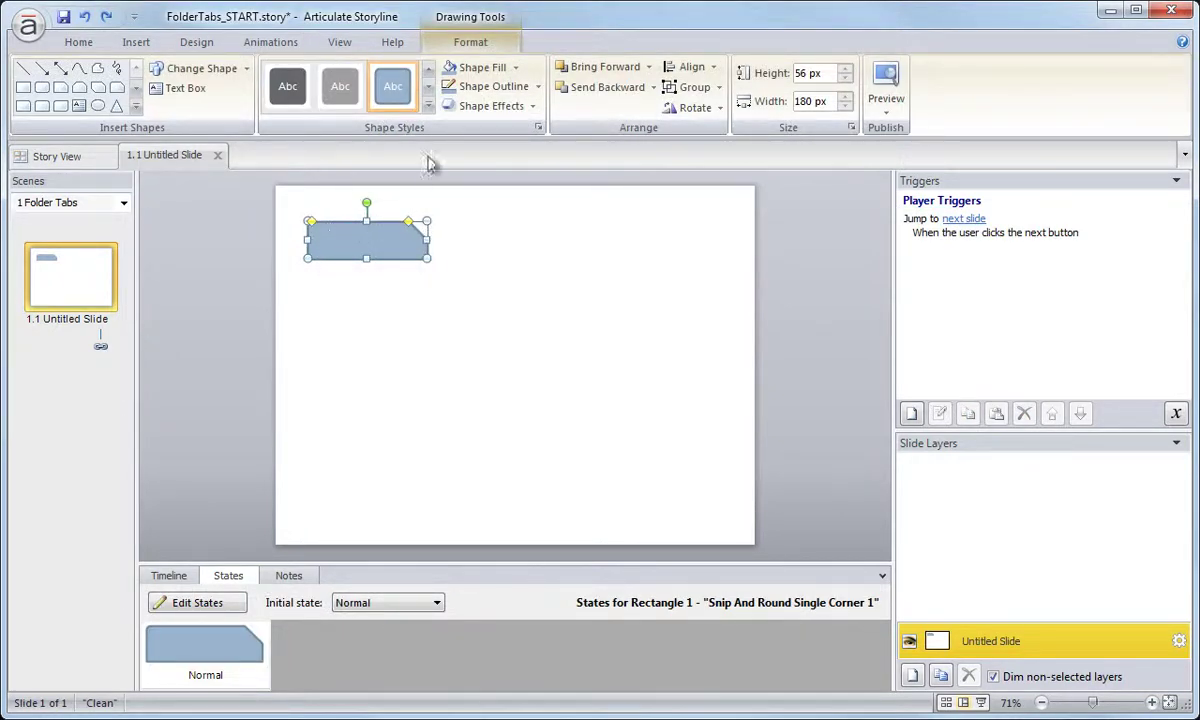
pyautogui.click(535, 88)
pyautogui.click(500, 241)
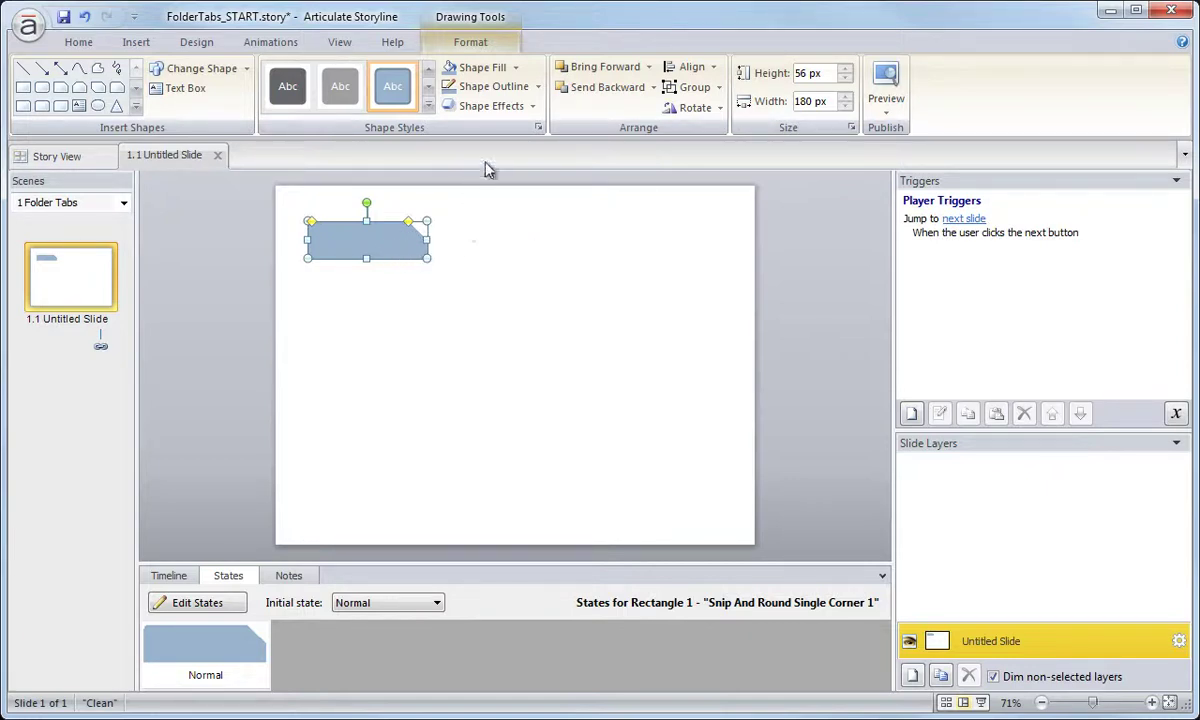
# Step: Change the tab shape's fill to a light off-white theme colour
pyautogui.click(516, 68)
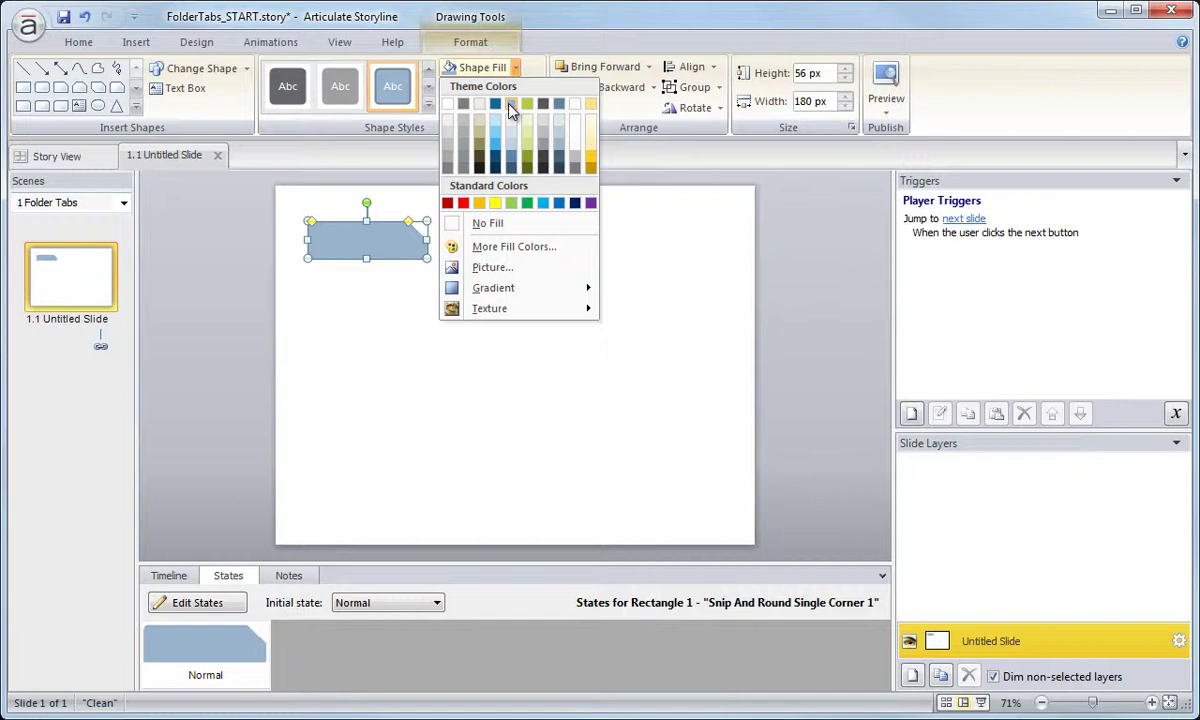
pyautogui.click(575, 106)
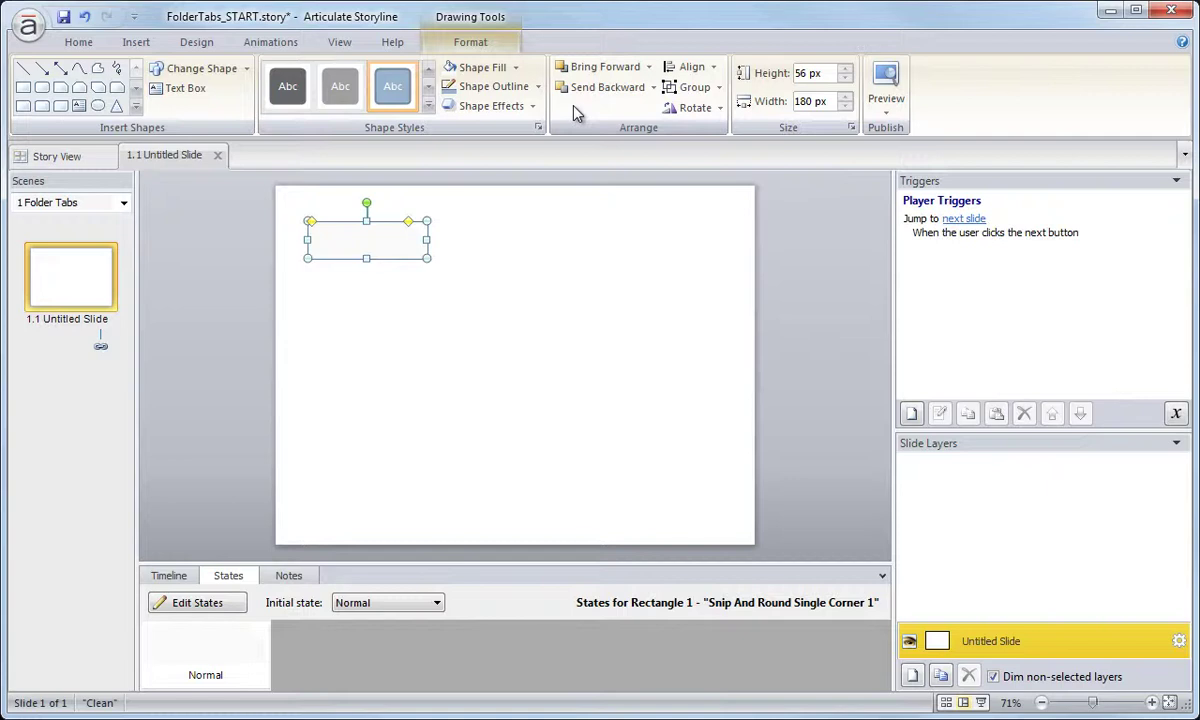
# Step: Give every slide a solid light blue-grey background through Format Background
pyautogui.click(425, 330)
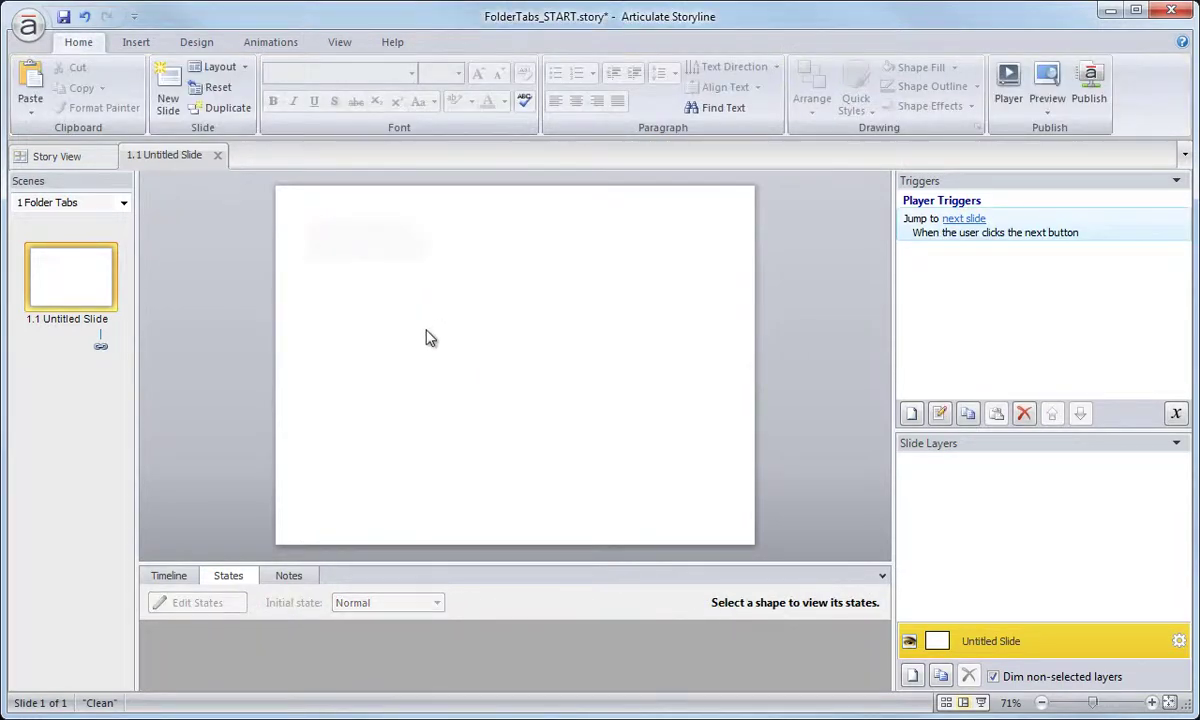
pyautogui.rightClick(494, 215)
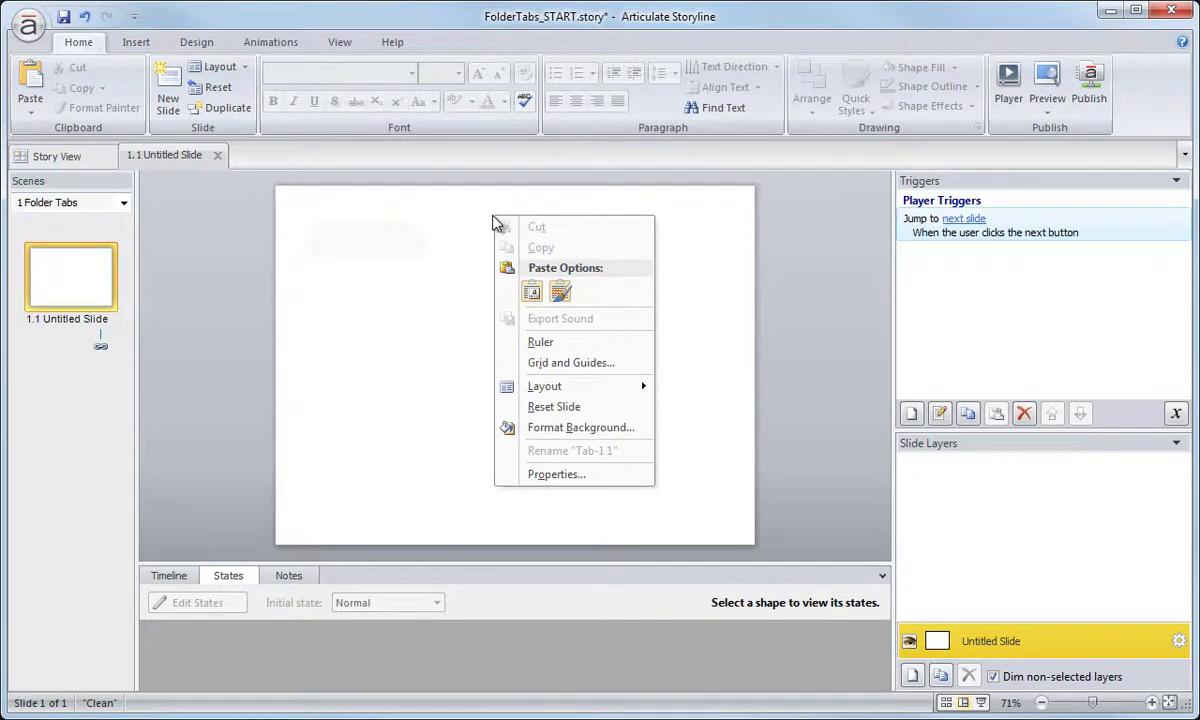
pyautogui.click(532, 429)
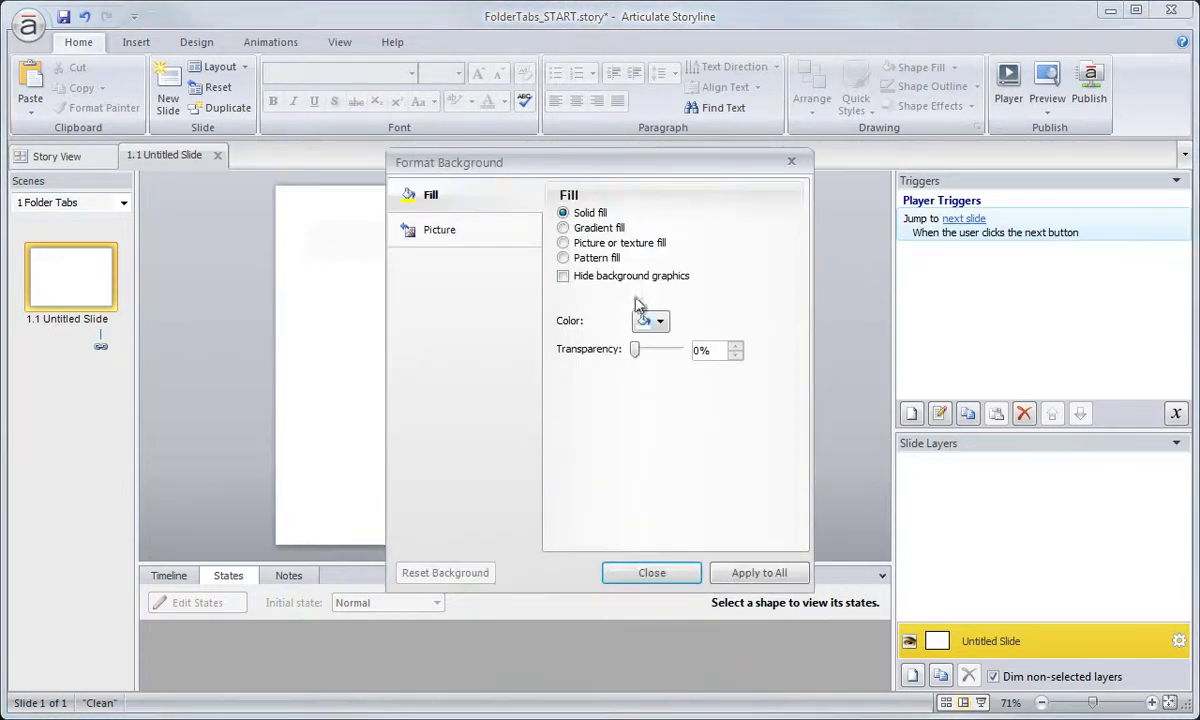
pyautogui.moveTo(564, 157); pyautogui.dragTo(518, 139)
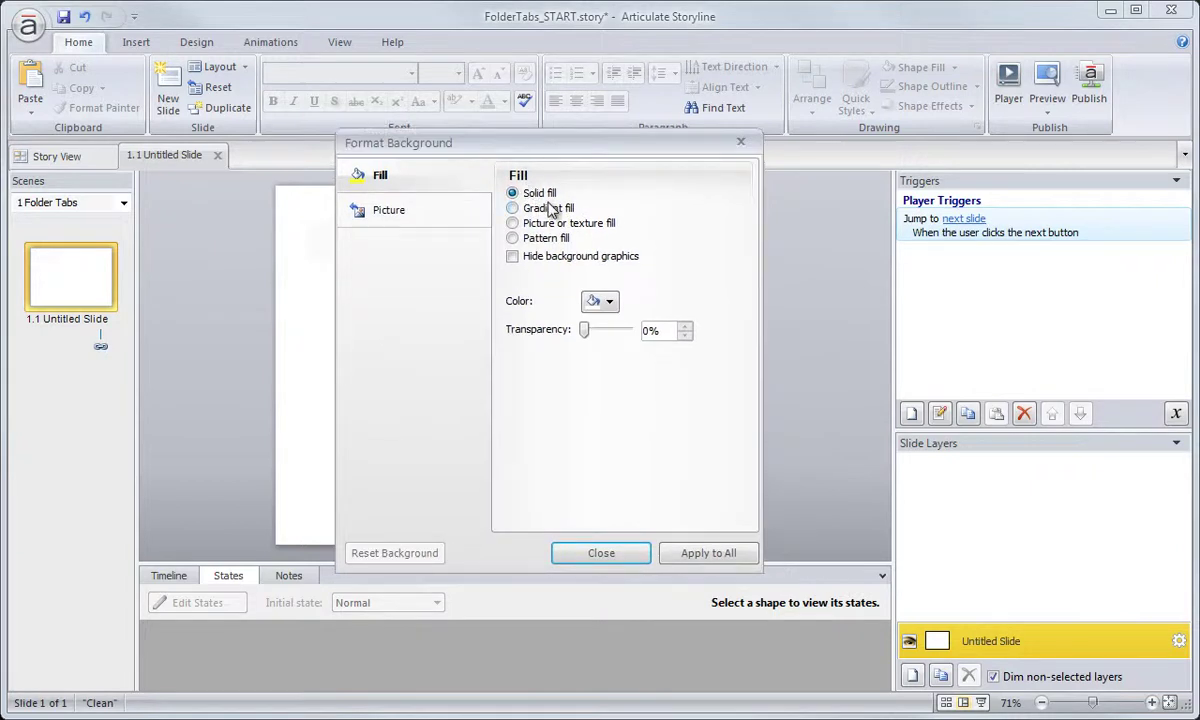
pyautogui.click(609, 302)
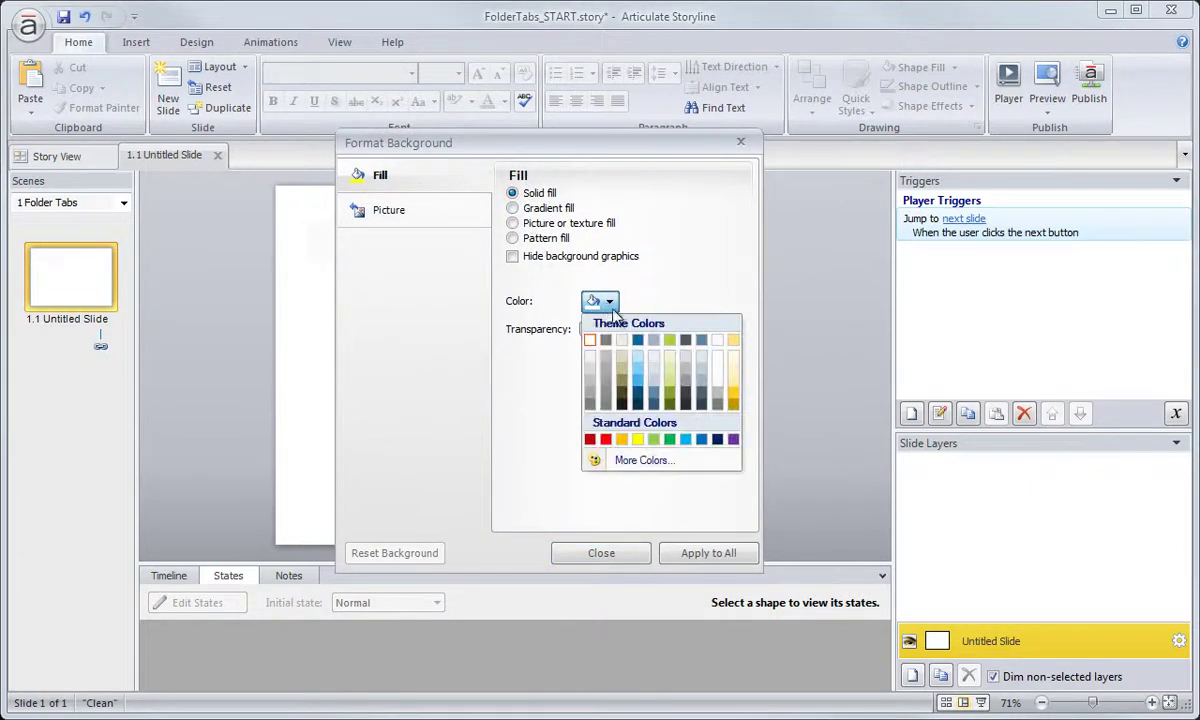
pyautogui.click(655, 341)
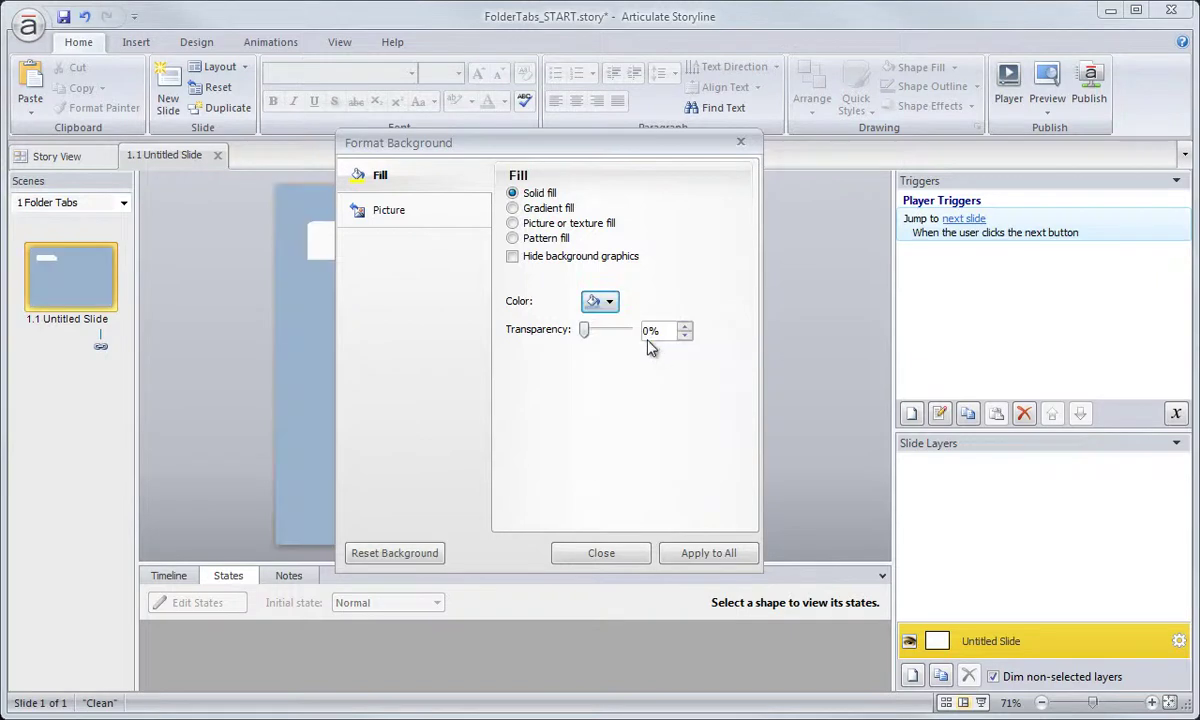
pyautogui.click(698, 560)
pyautogui.moveTo(442, 145); pyautogui.dragTo(612, 134)
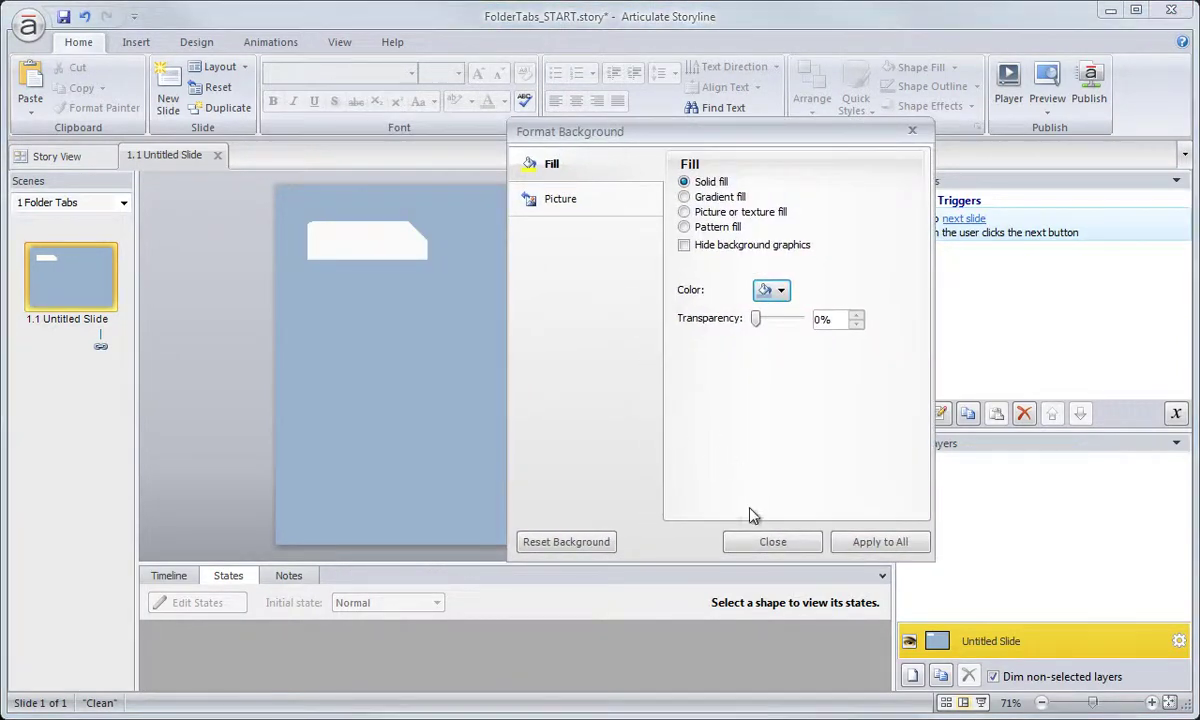
pyautogui.click(812, 552)
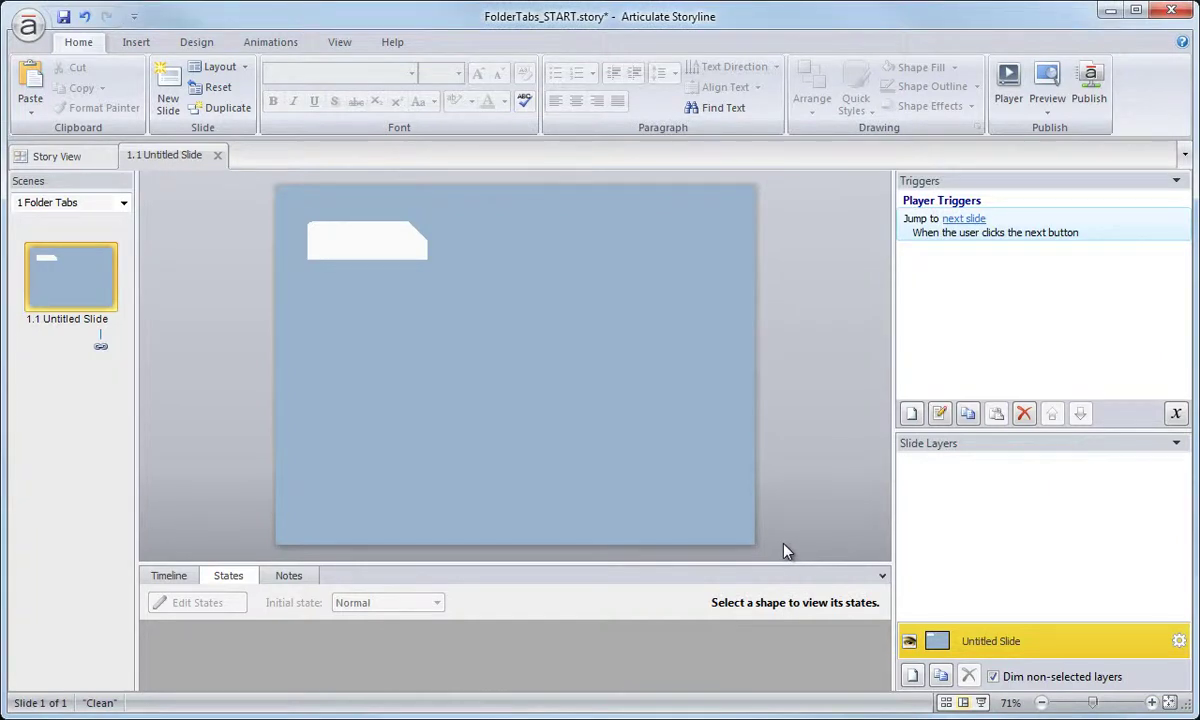
# Step: Draw a thin 136 × 16 px rounded-rectangle bar inside the white folder tab
pyautogui.click(396, 254)
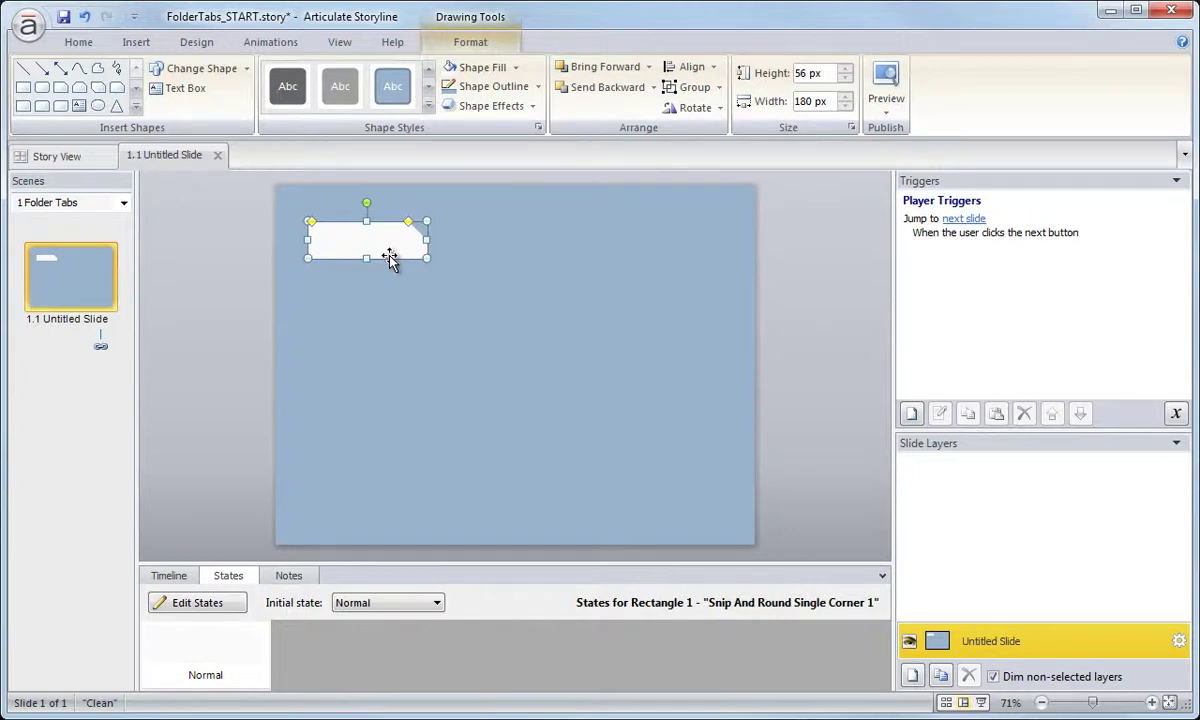
pyautogui.click(137, 44)
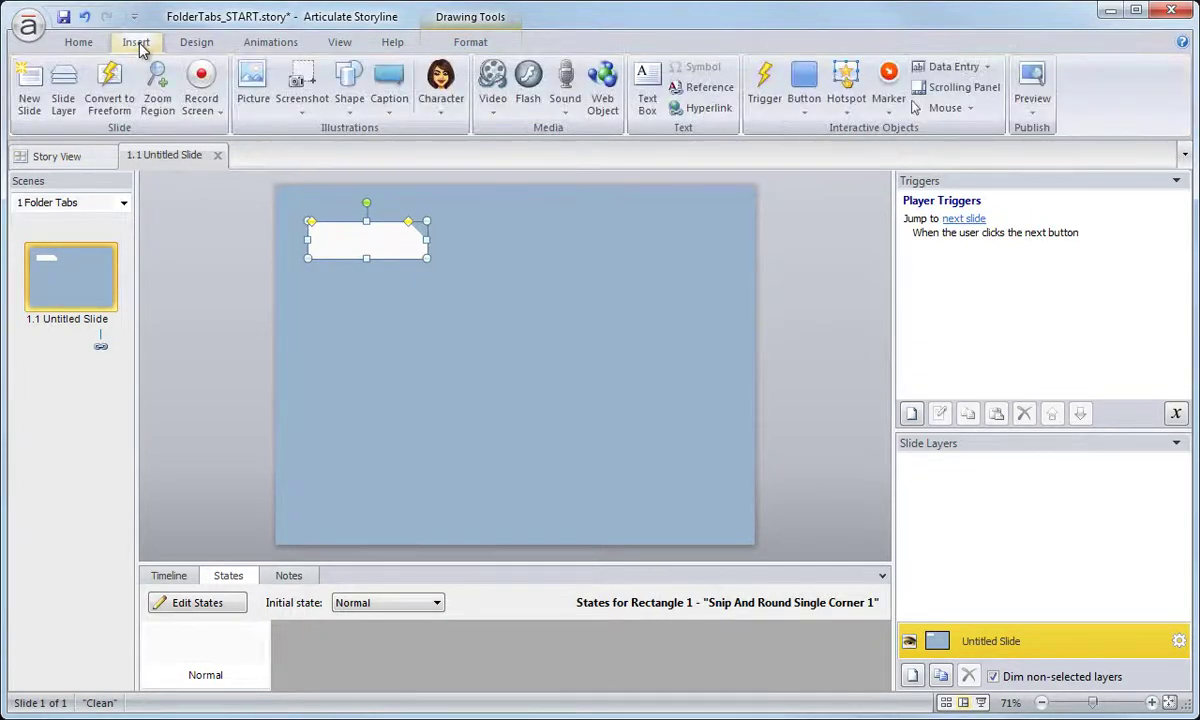
pyautogui.click(350, 110)
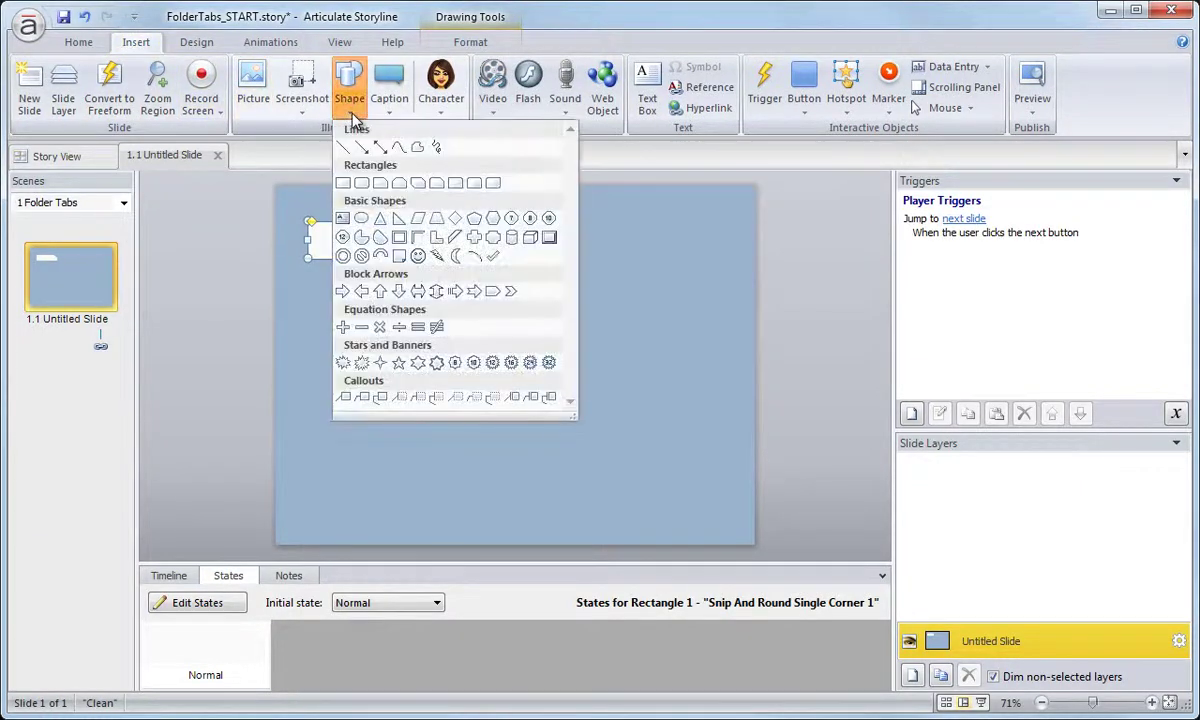
pyautogui.click(362, 184)
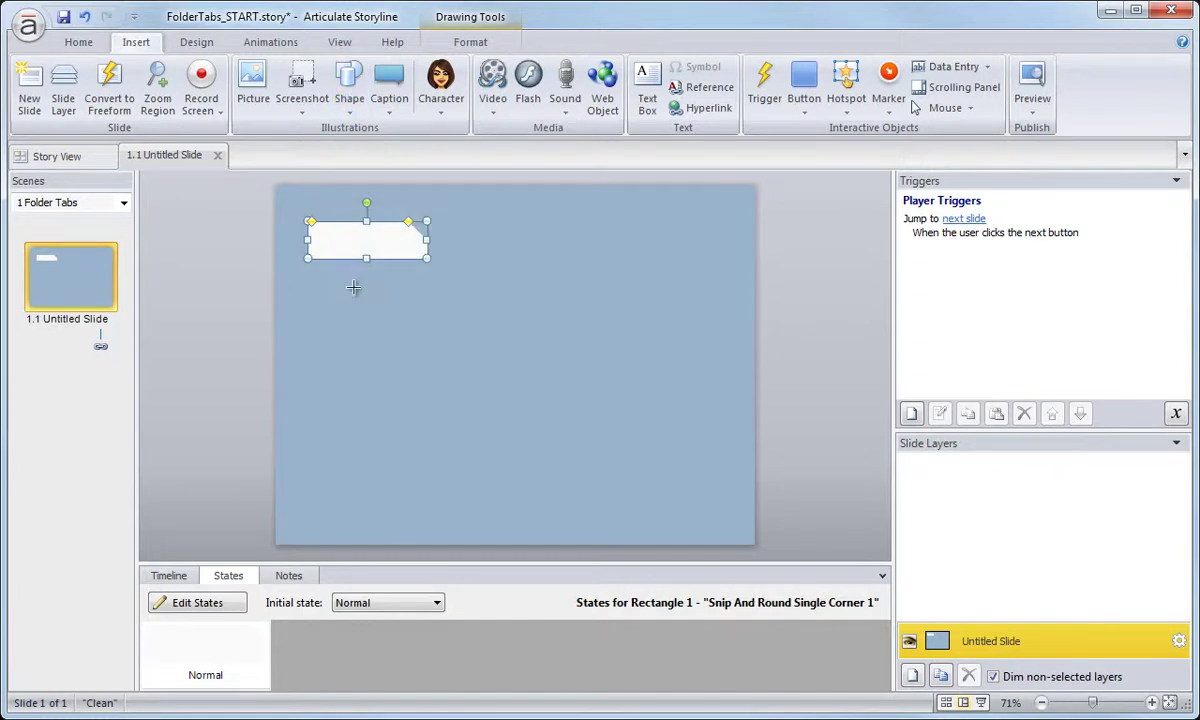
pyautogui.moveTo(350, 287); pyautogui.dragTo(391, 247)
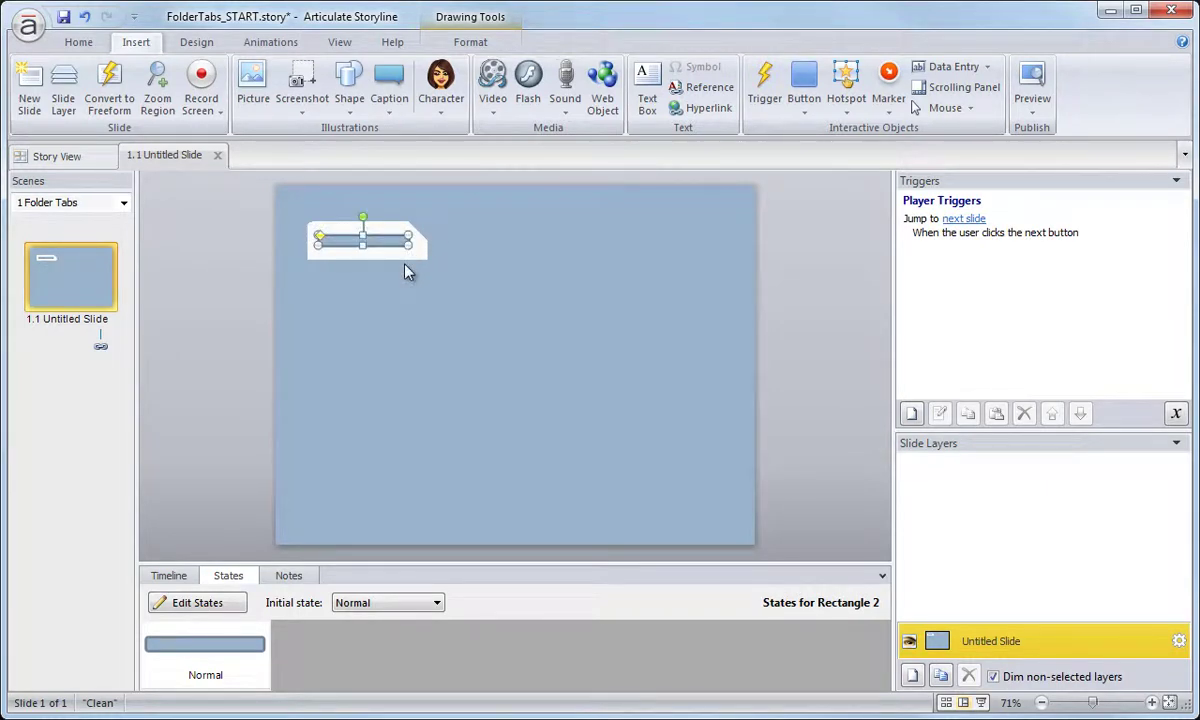
# Step: Set the new bar's outline to No Outline
pyautogui.click(473, 45)
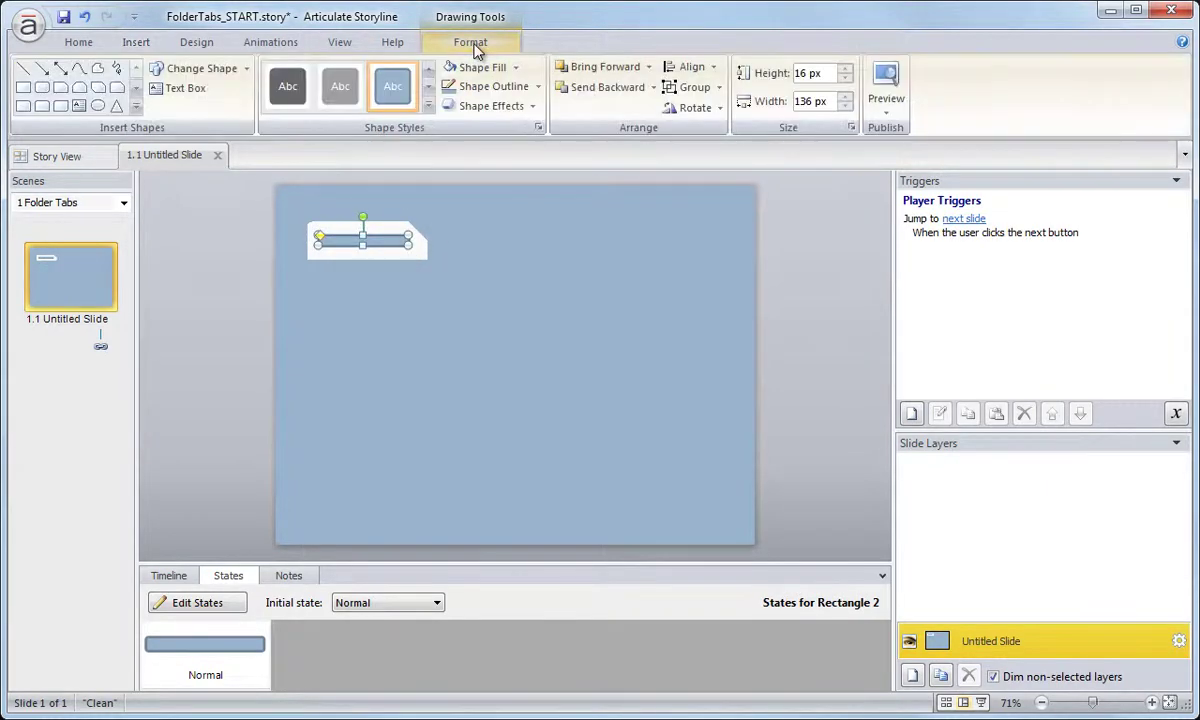
pyautogui.click(537, 87)
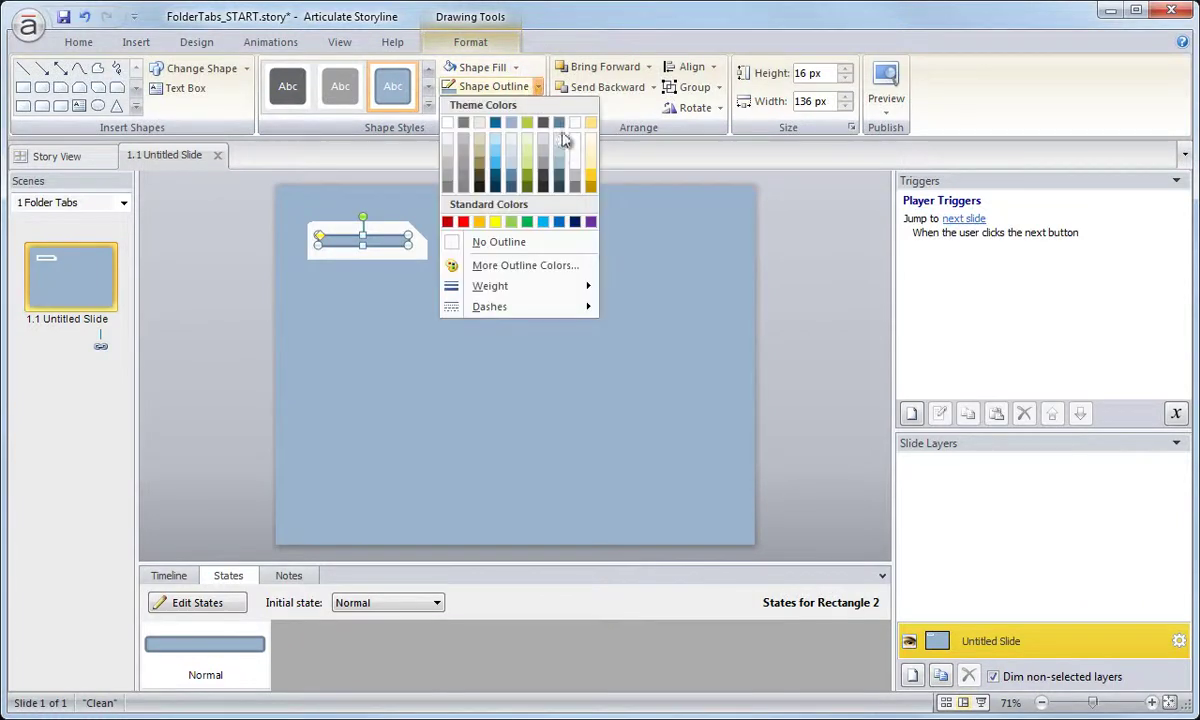
pyautogui.click(545, 251)
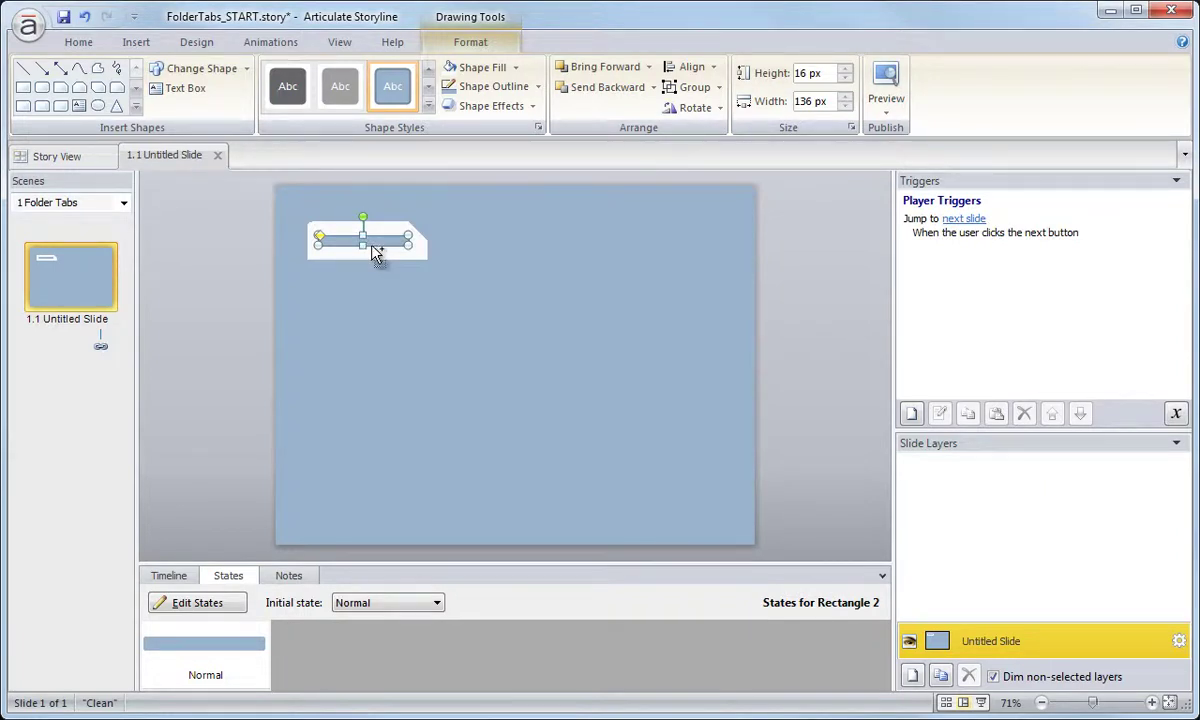
# Step: Move the blue bar up, resize it to 144 × 8 px and fully round its corners
pyautogui.scroll(4, 373, 253)
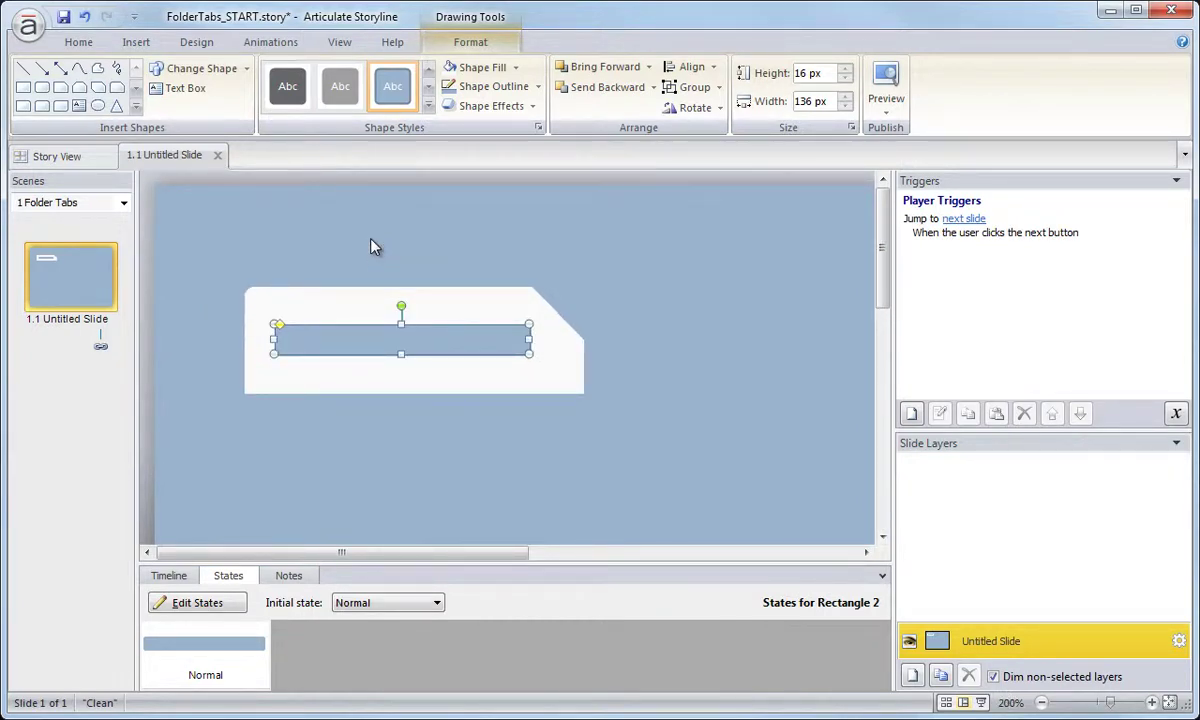
pyautogui.scroll(3, 370, 270)
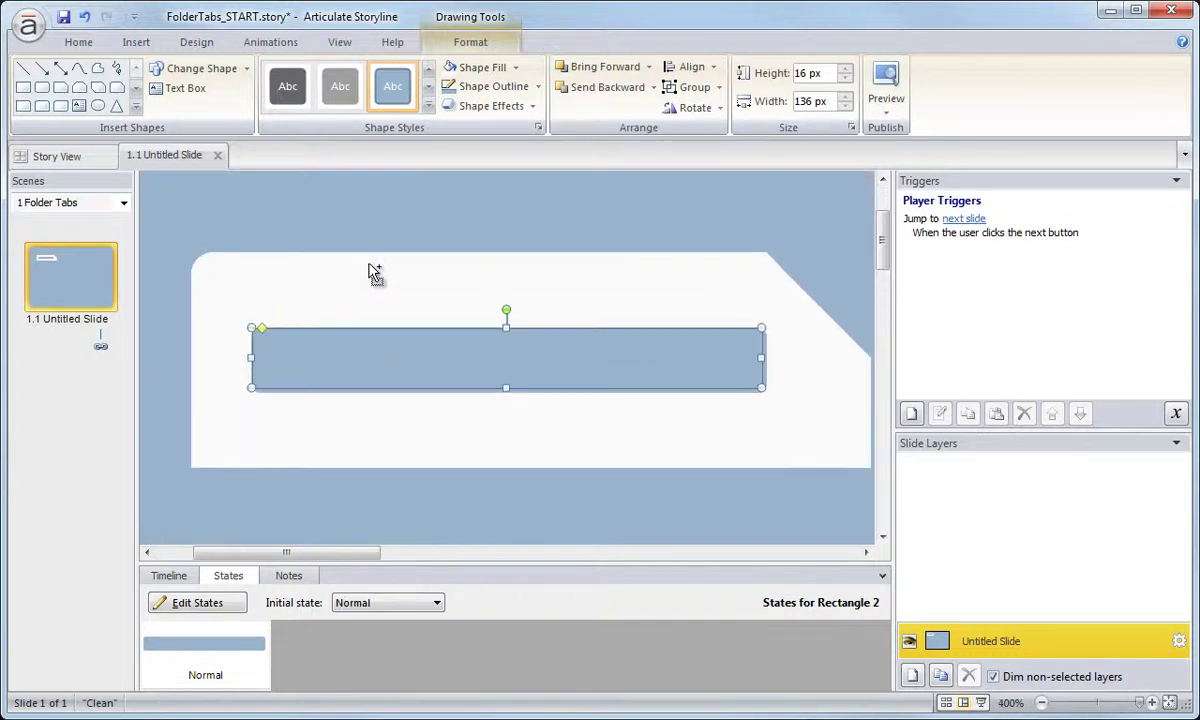
pyautogui.scroll(-1, 374, 278)
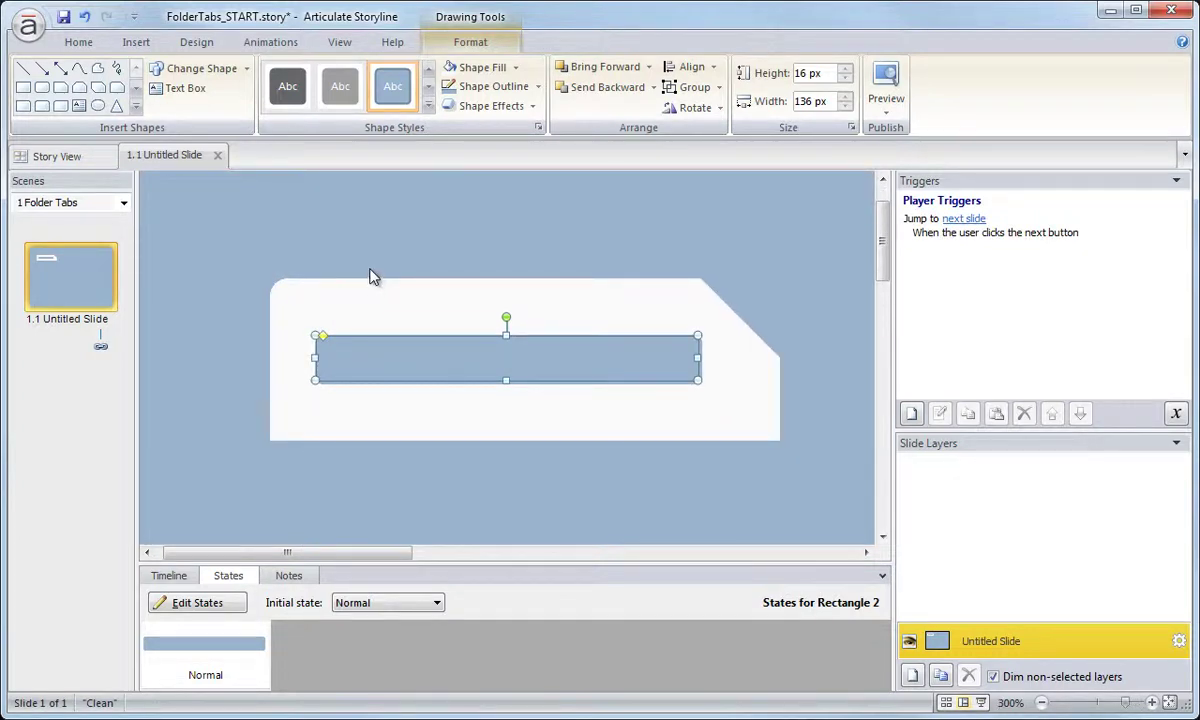
pyautogui.moveTo(435, 362); pyautogui.dragTo(412, 328)
pyautogui.moveTo(678, 324); pyautogui.dragTo(697, 324)
pyautogui.moveTo(495, 347); pyautogui.dragTo(495, 324)
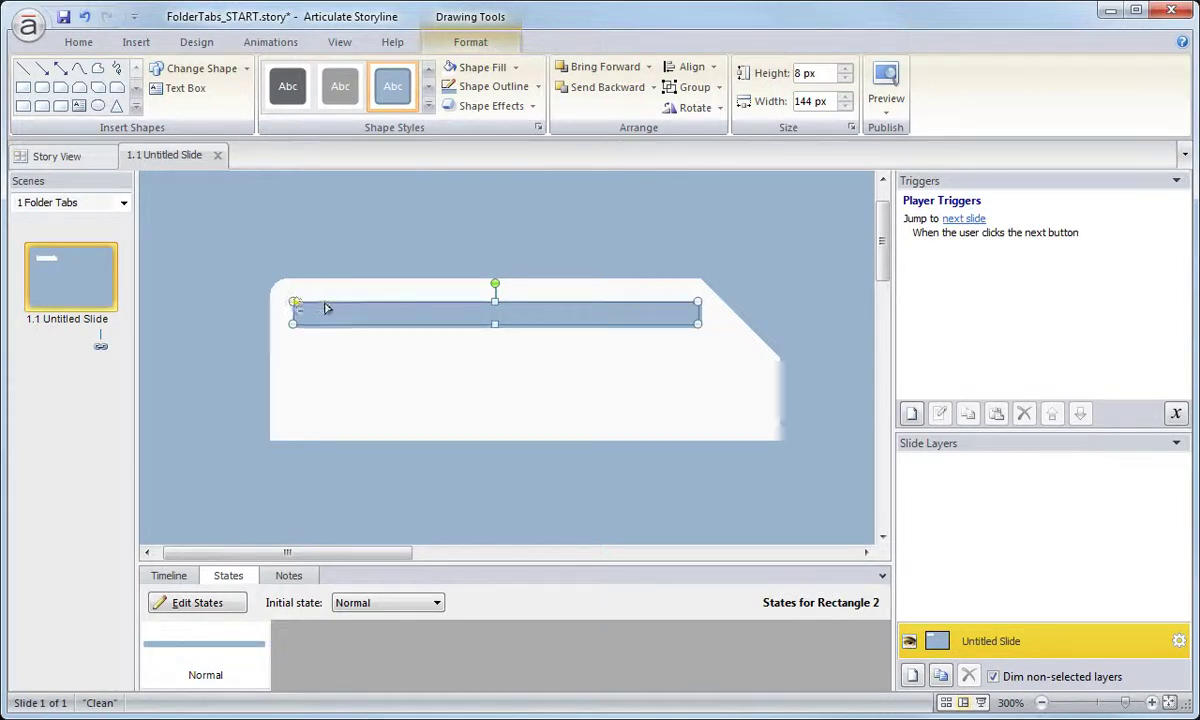
pyautogui.moveTo(296, 303); pyautogui.dragTo(305, 303)
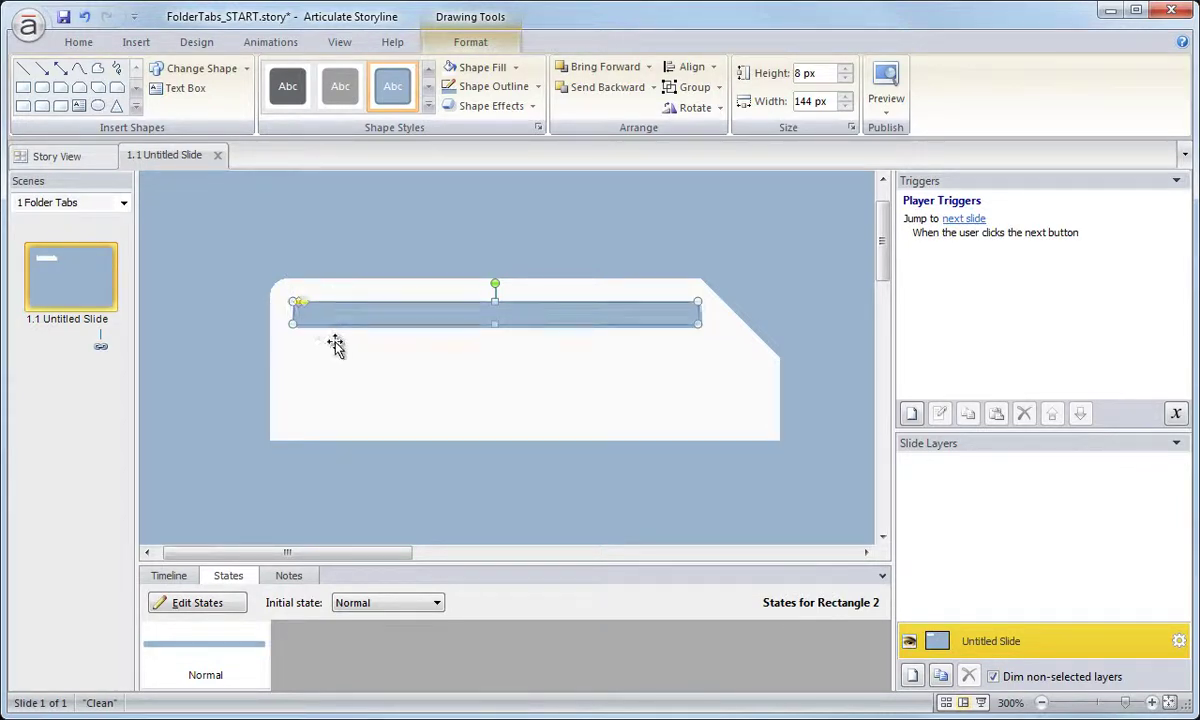
pyautogui.click(240, 350)
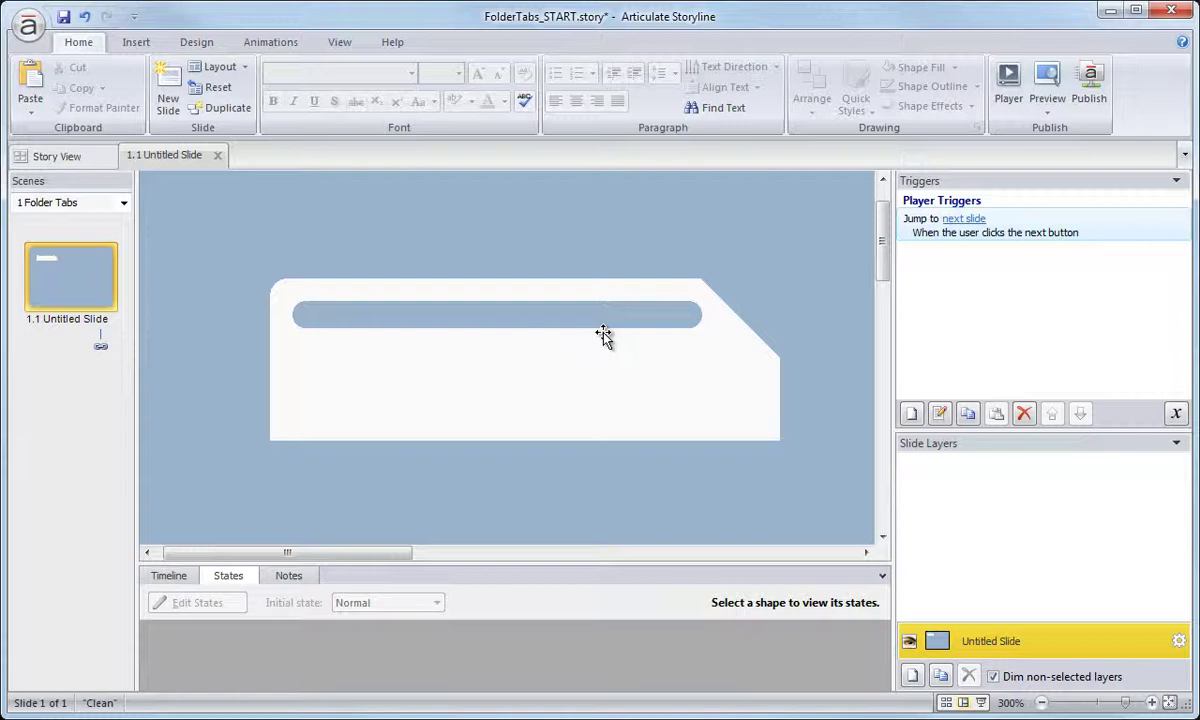
# Step: Add a text box reading 'Label 1' below the tab
pyautogui.click(472, 402)
pyautogui.scroll(-3, 476, 407)
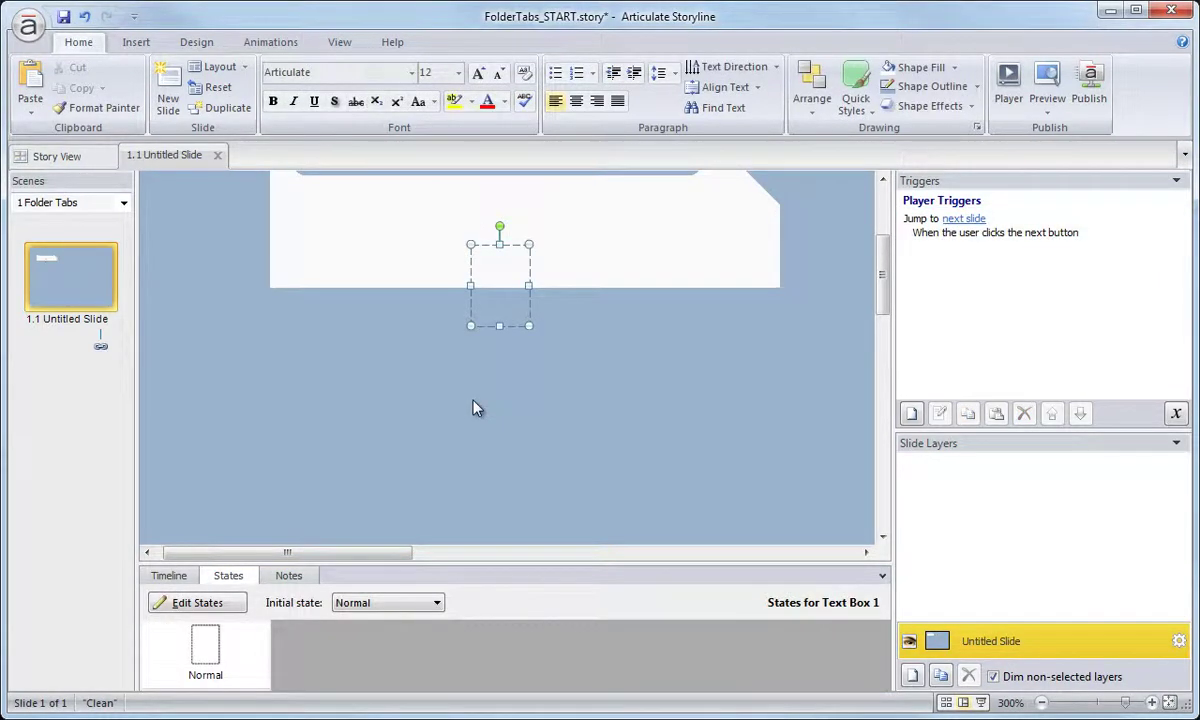
pyautogui.write('Label 1')
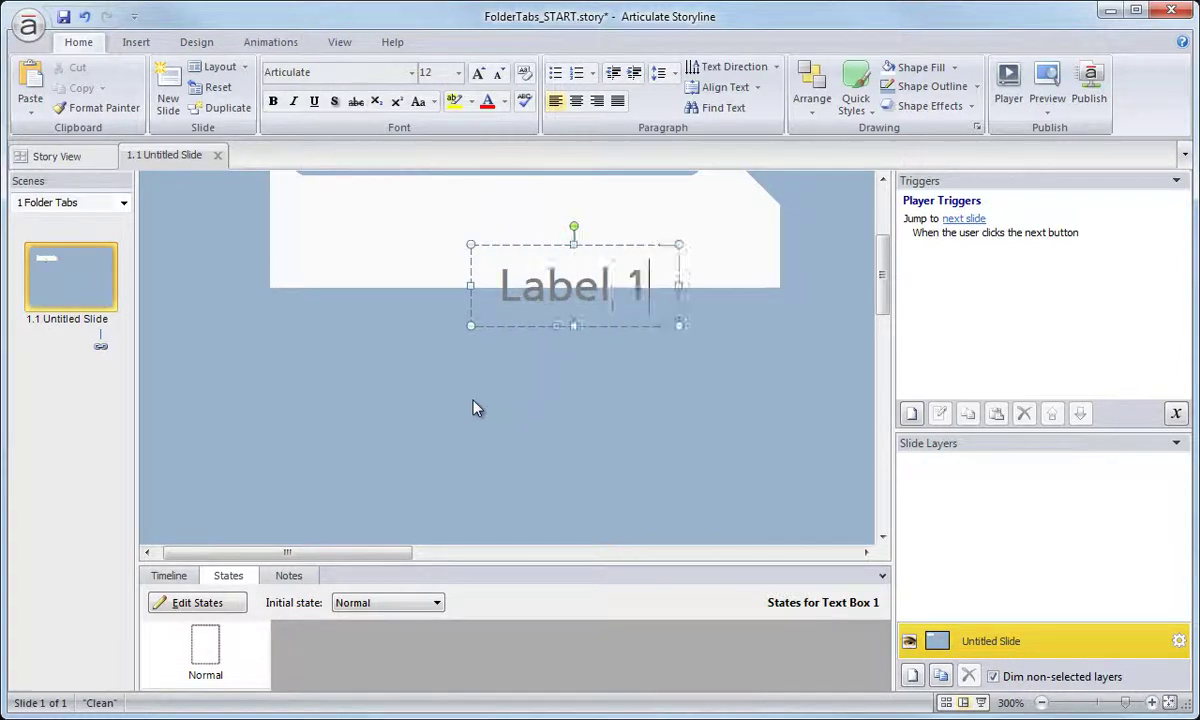
pyautogui.click(476, 407)
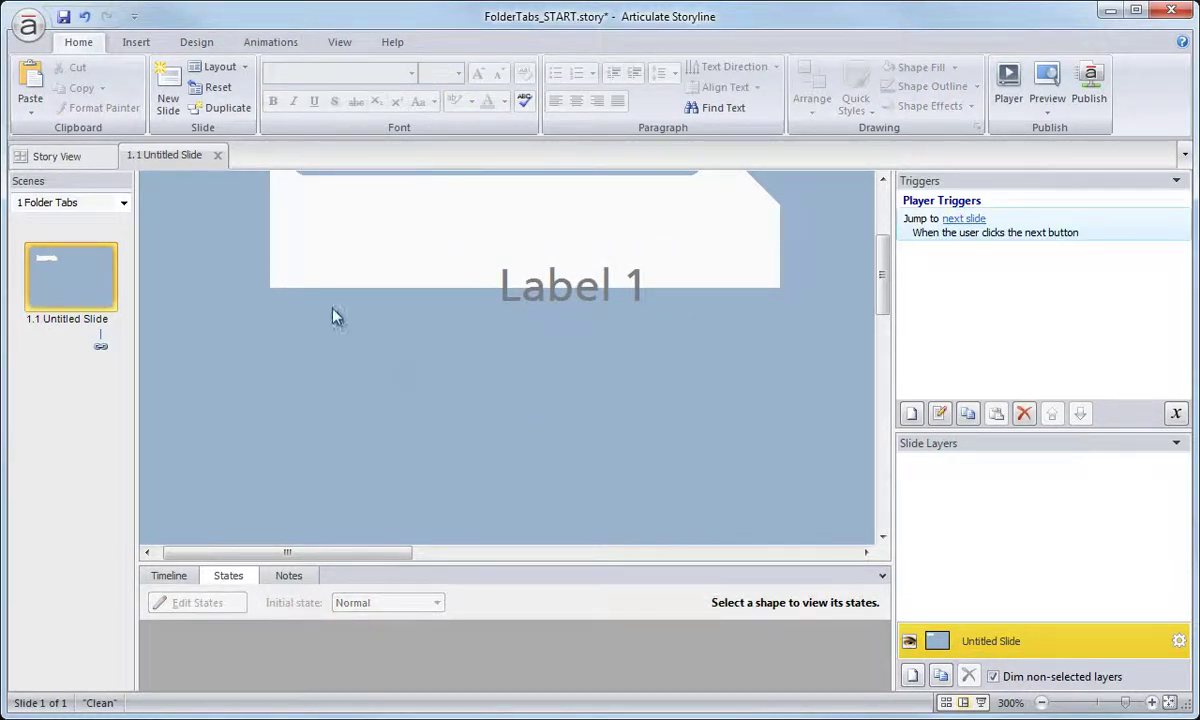
# Step: Drag the Label 1 text box up onto the folder tab beneath the blue bar
pyautogui.click(136, 43)
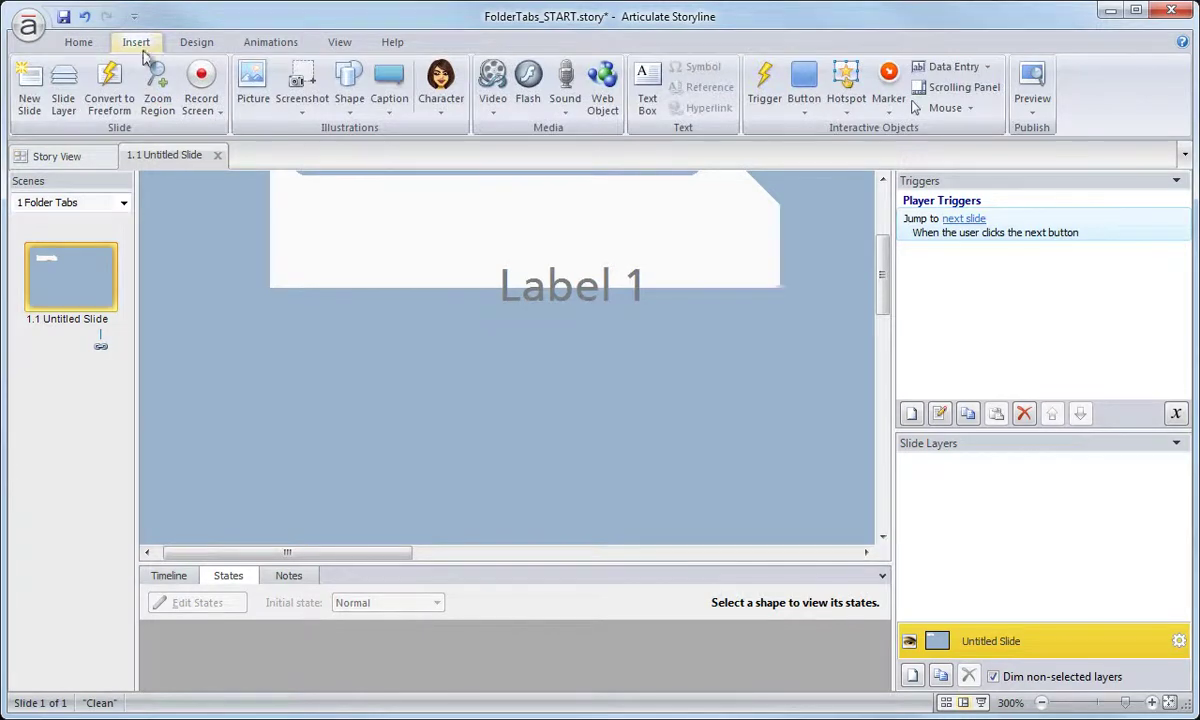
pyautogui.click(647, 95)
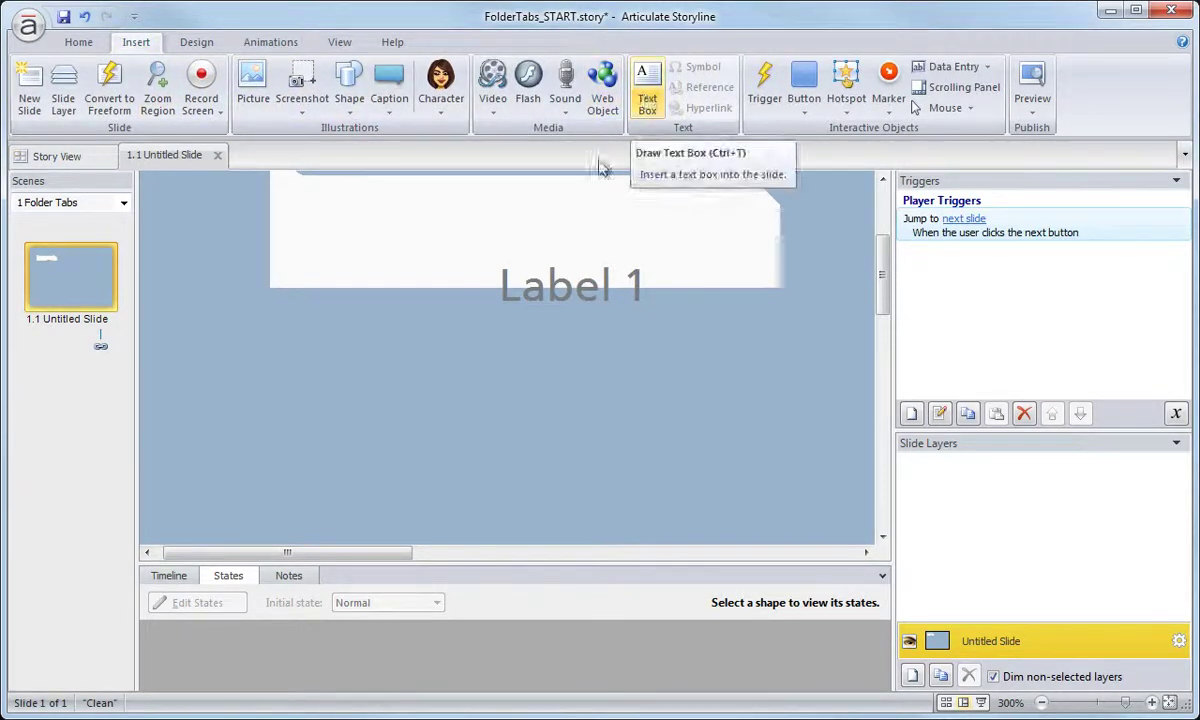
pyautogui.click(556, 314)
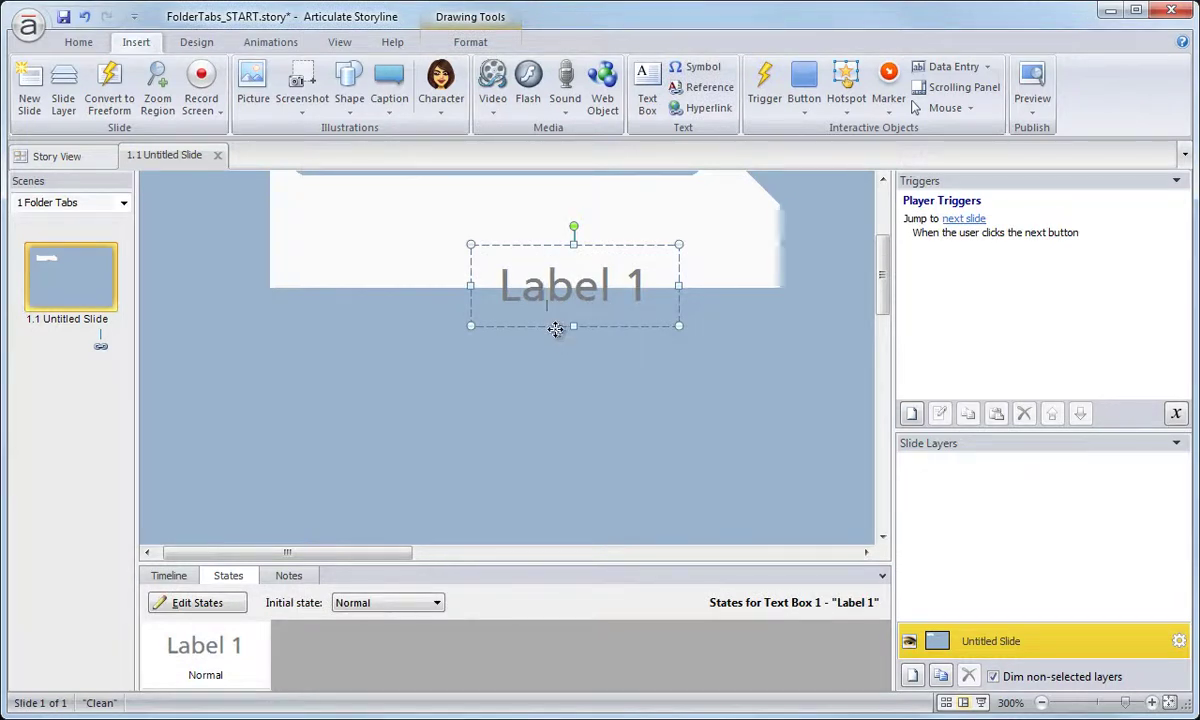
pyautogui.moveTo(555, 328); pyautogui.dragTo(555, 276)
pyautogui.scroll(2, 882, 265)
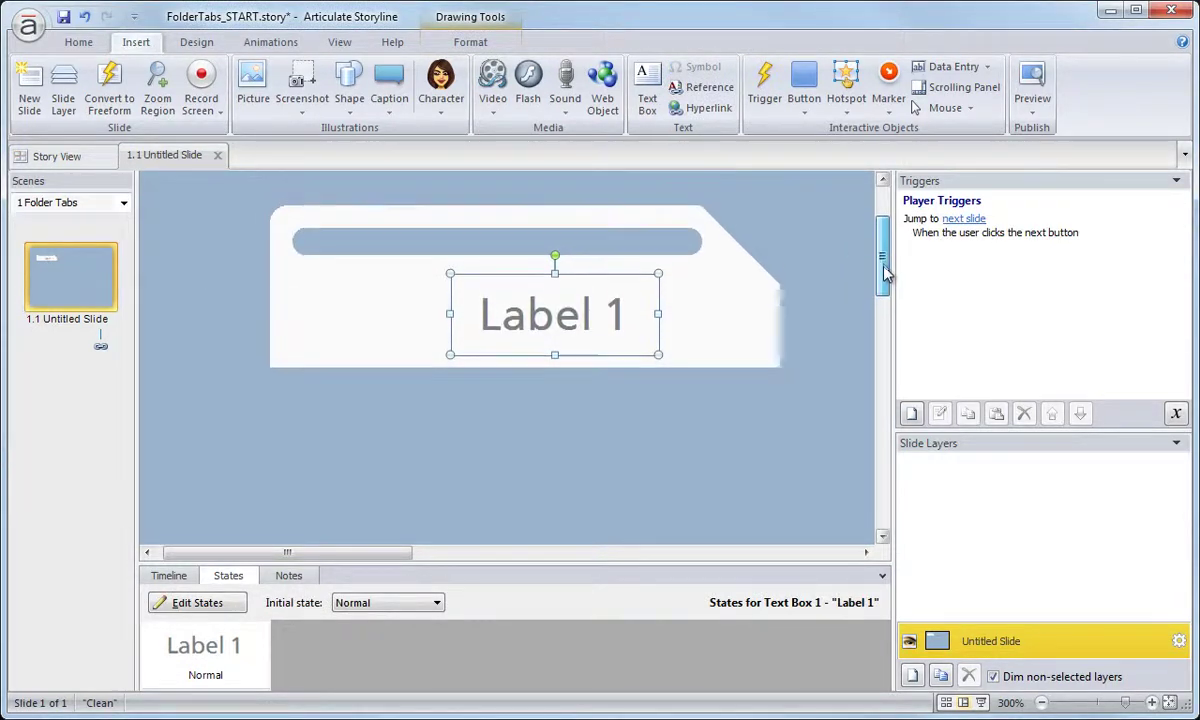
pyautogui.scroll(1, 884, 272)
pyautogui.moveTo(616, 303); pyautogui.dragTo(544, 289)
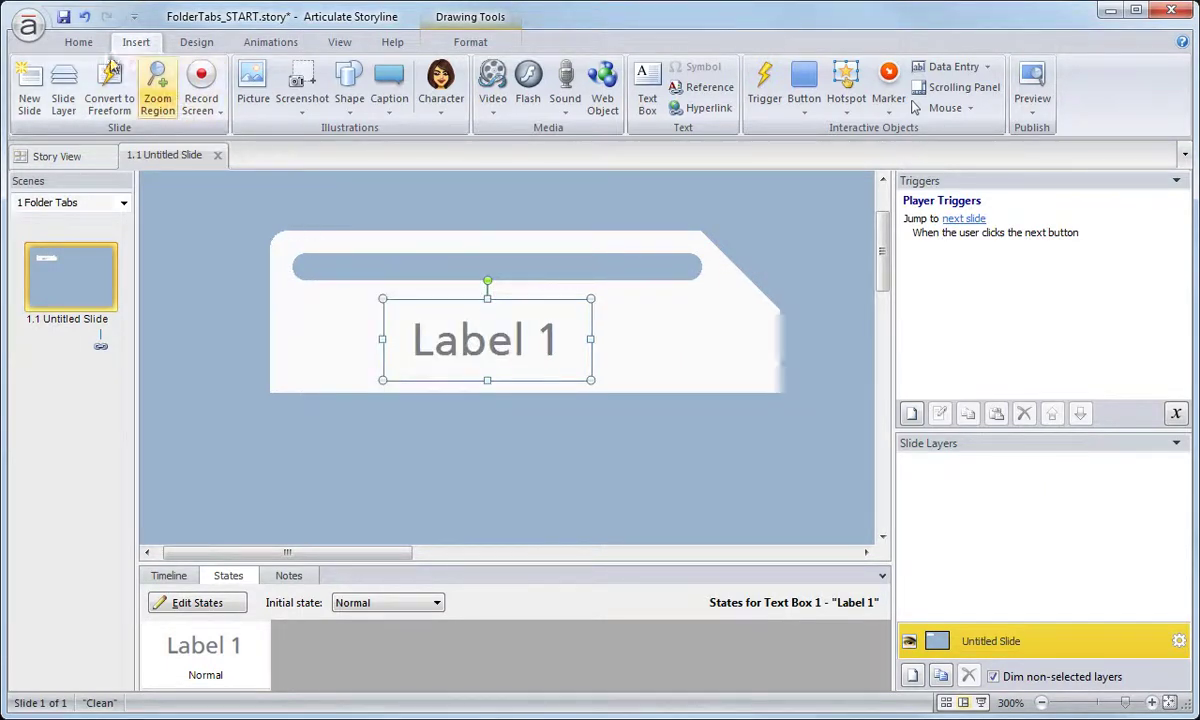
# Step: Reduce the Label 1 text to font size 10 and centre-align it
pyautogui.click(78, 42)
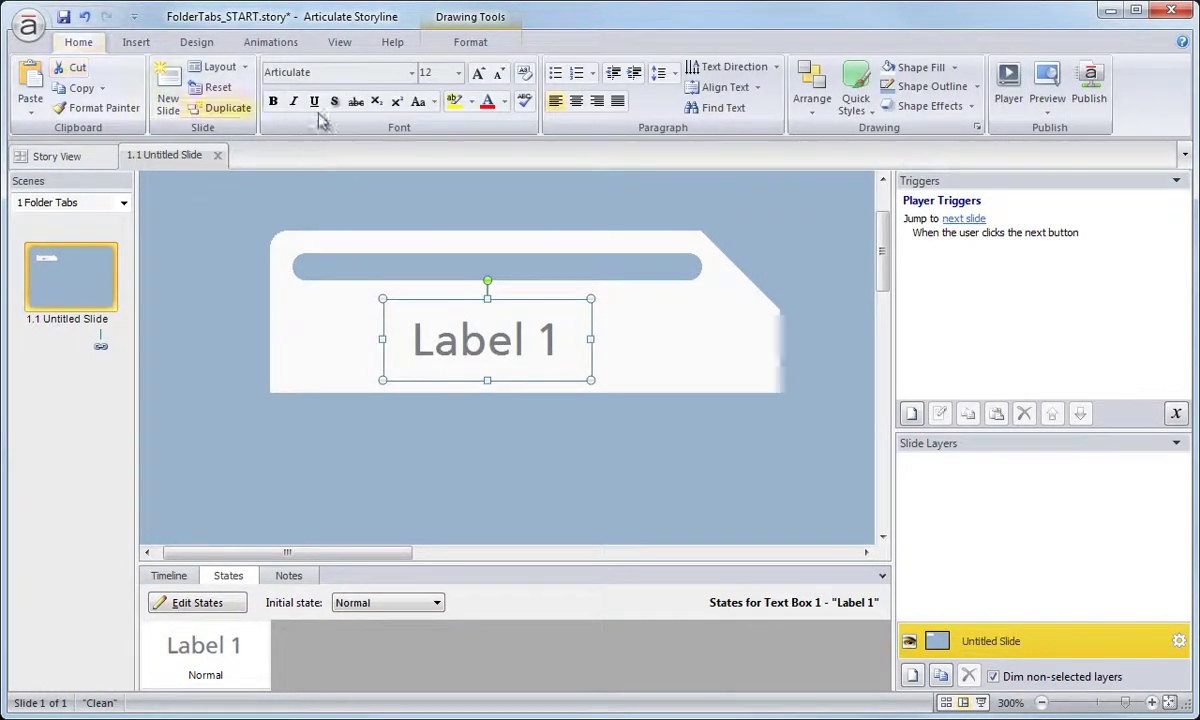
pyautogui.click(498, 76)
pyautogui.click(498, 76)
pyautogui.click(498, 76)
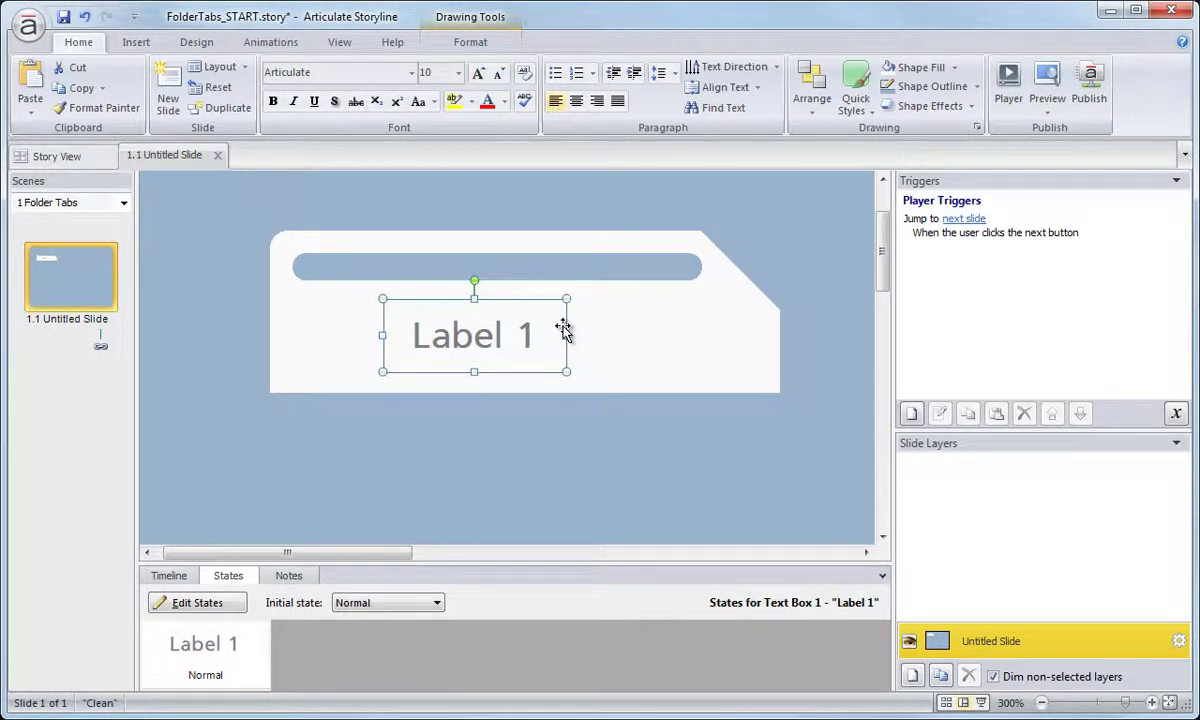
pyautogui.click(578, 103)
# Step: Stretch the Label 1 box across the tab's full width and nudge it up slightly
pyautogui.moveTo(563, 333); pyautogui.dragTo(710, 321)
pyautogui.moveTo(382, 335); pyautogui.dragTo(270, 336)
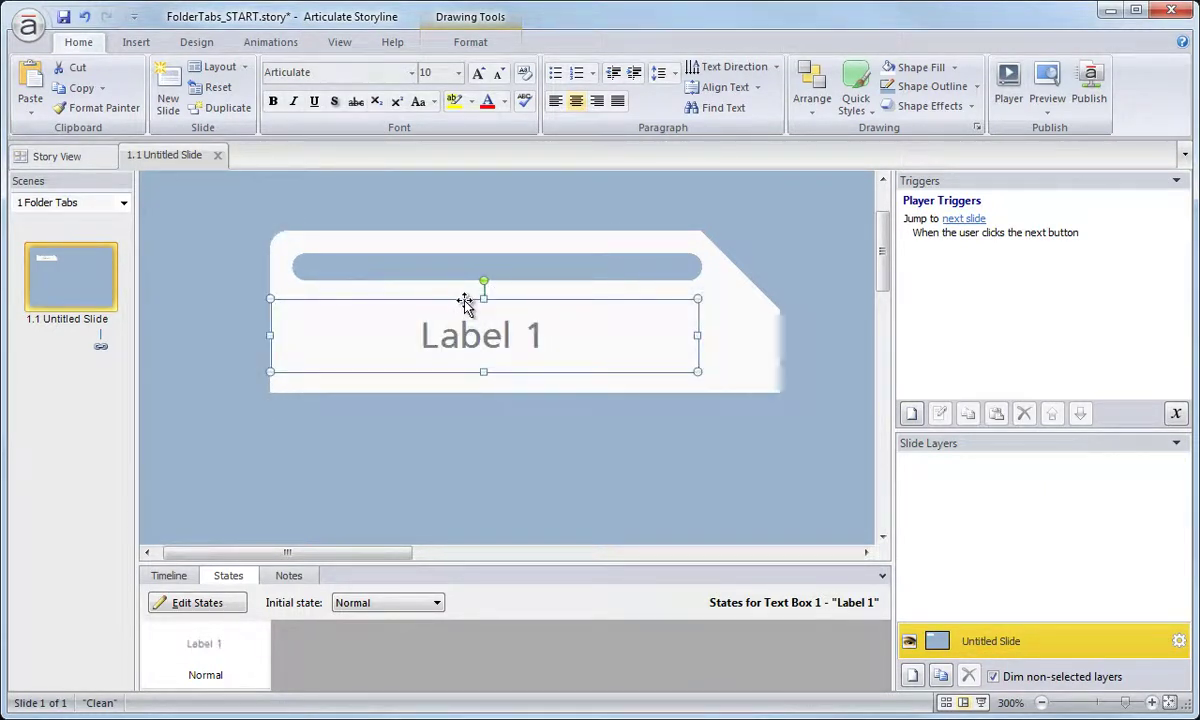
pyautogui.press('Up')
pyautogui.press('Up')
pyautogui.press('Up')
pyautogui.press('Up')
pyautogui.press('Up')
pyautogui.press('Up')
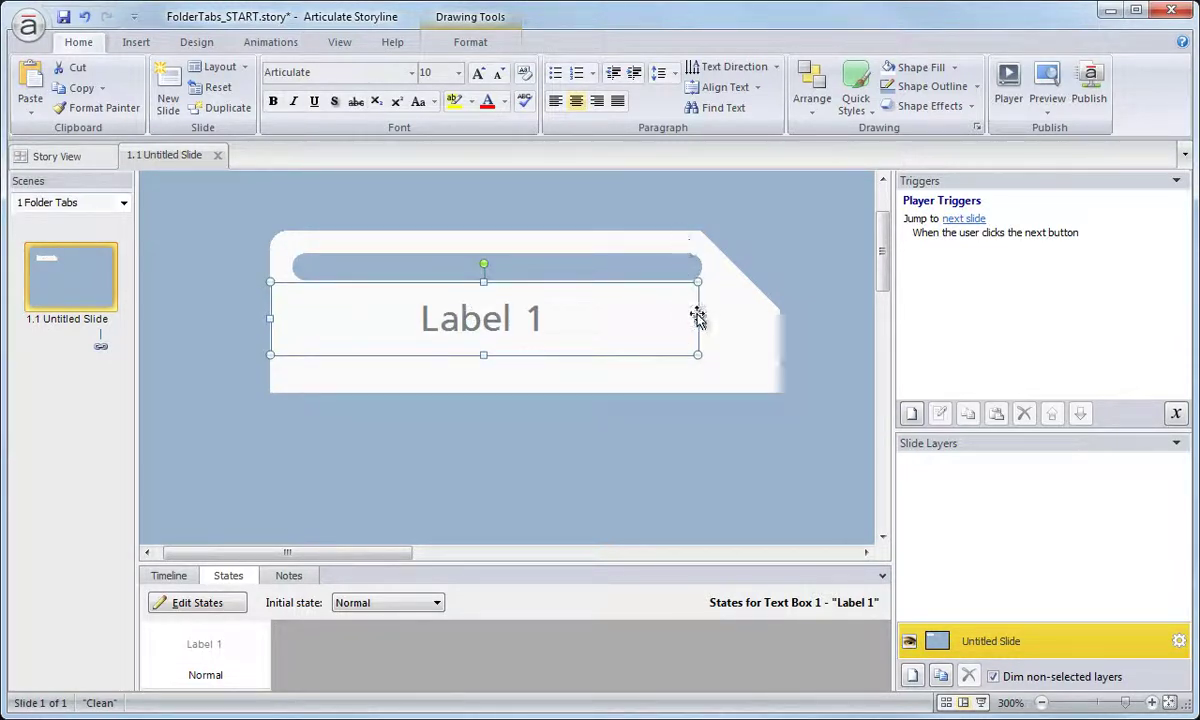
pyautogui.moveTo(697, 318); pyautogui.dragTo(775, 317)
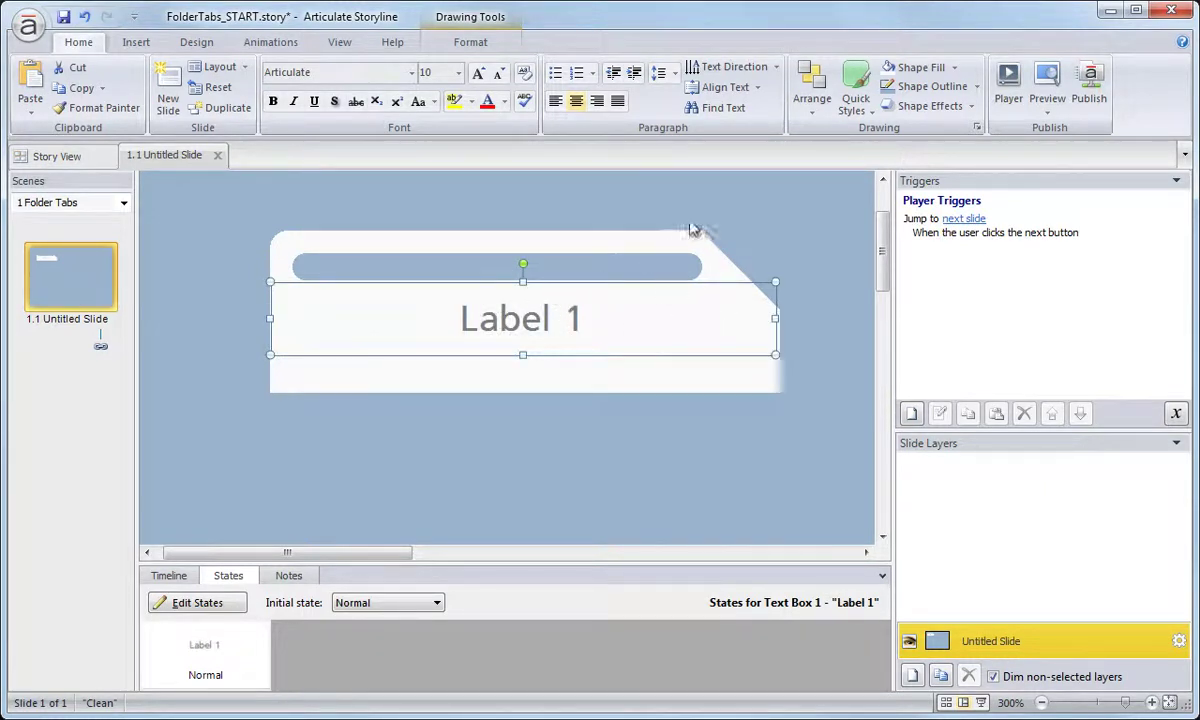
pyautogui.moveTo(785, 198)
pyautogui.mouseDown()
pyautogui.moveTo(720, 322)
pyautogui.moveTo(707, 418)
pyautogui.mouseUp()
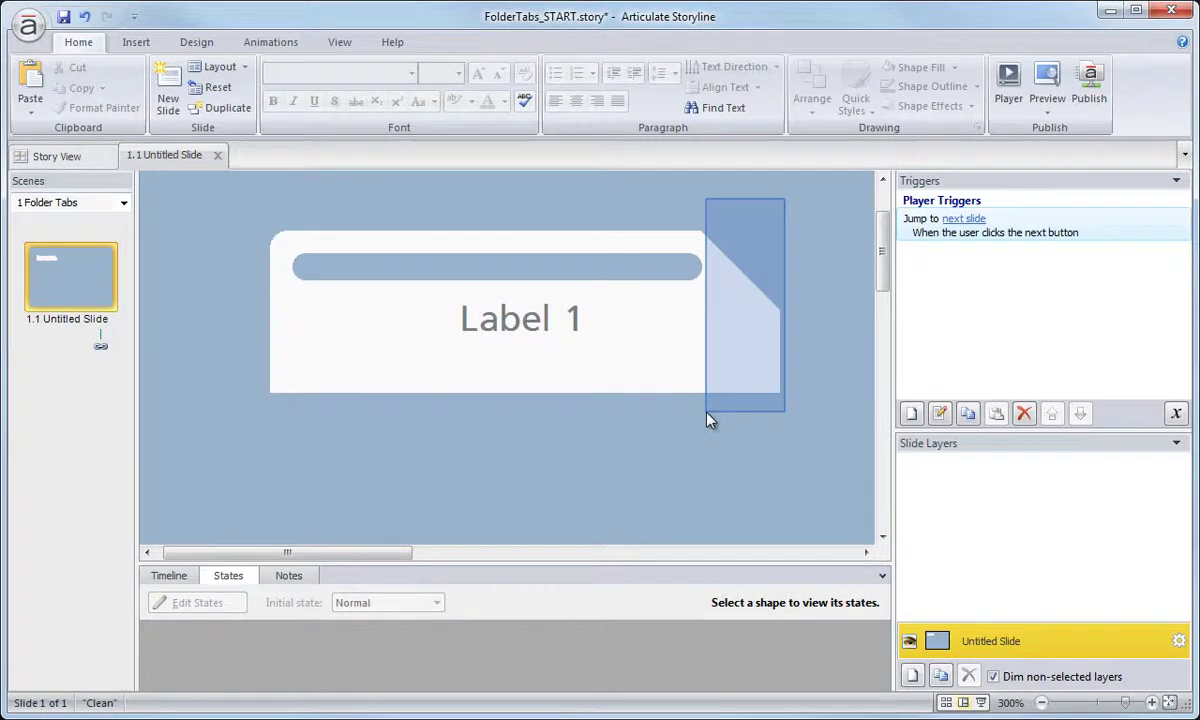
# Step: Nudge the blue bar slightly up and narrow the Label 1 box from the right
pyautogui.click(646, 287)
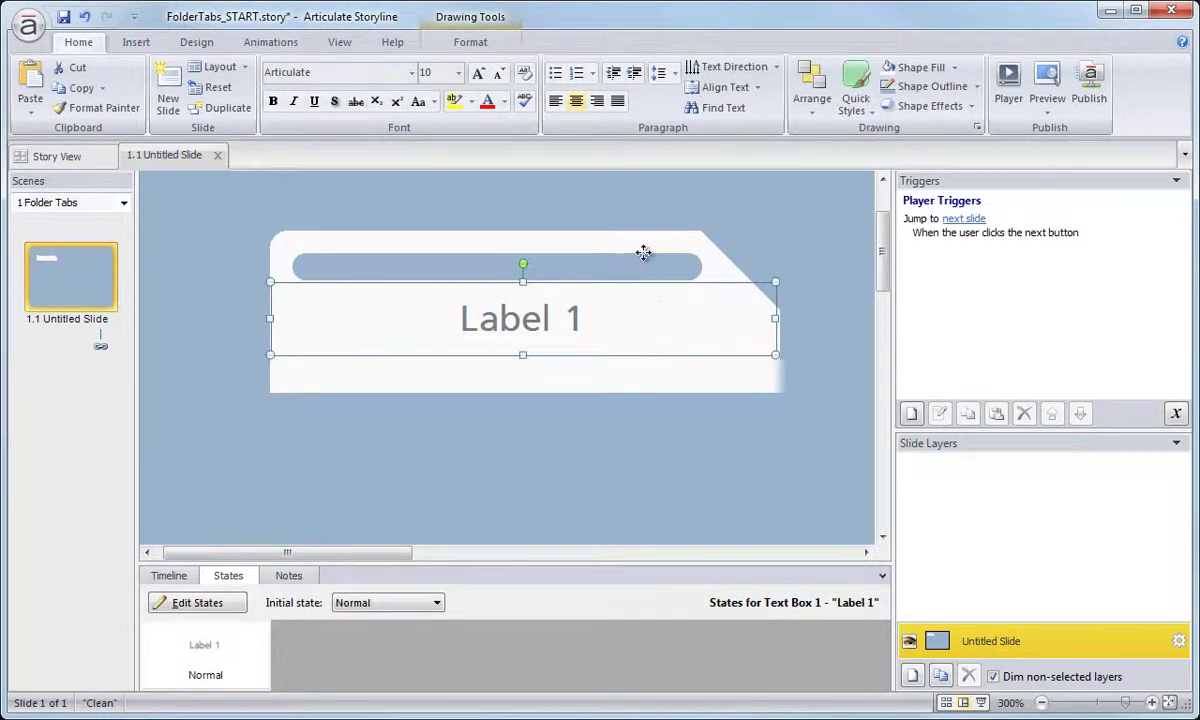
pyautogui.click(643, 256)
pyautogui.click(639, 264)
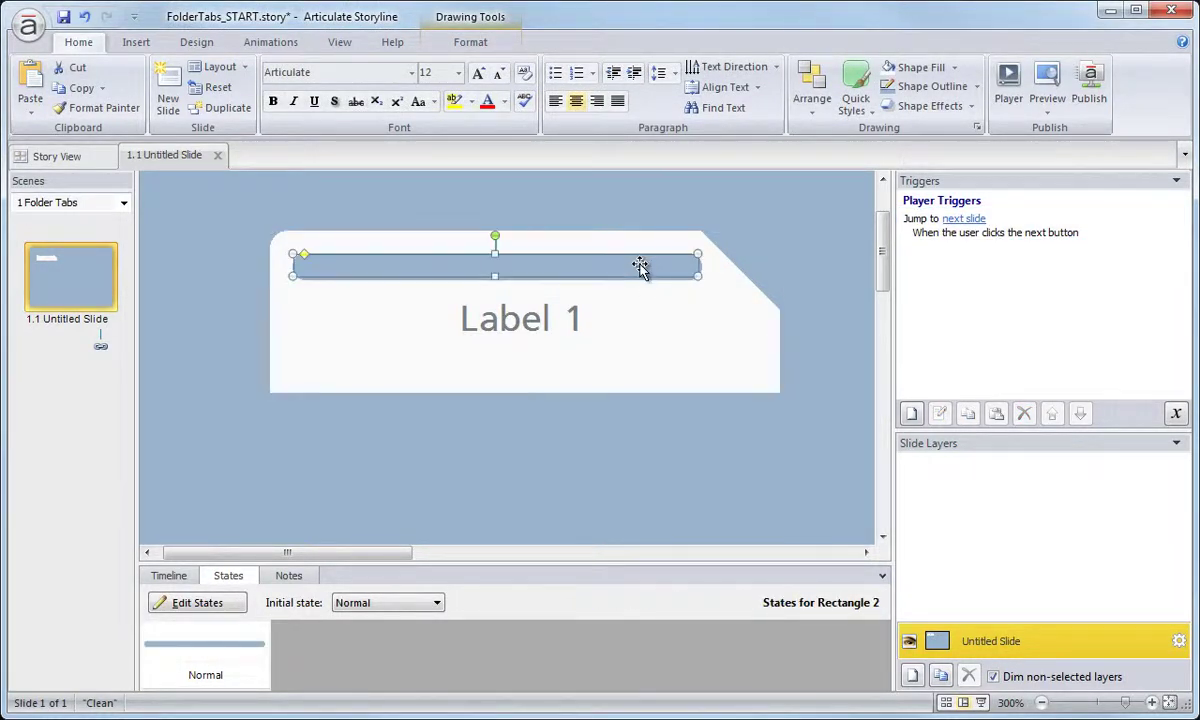
pyautogui.moveTo(641, 265); pyautogui.dragTo(637, 259)
pyautogui.click(560, 332)
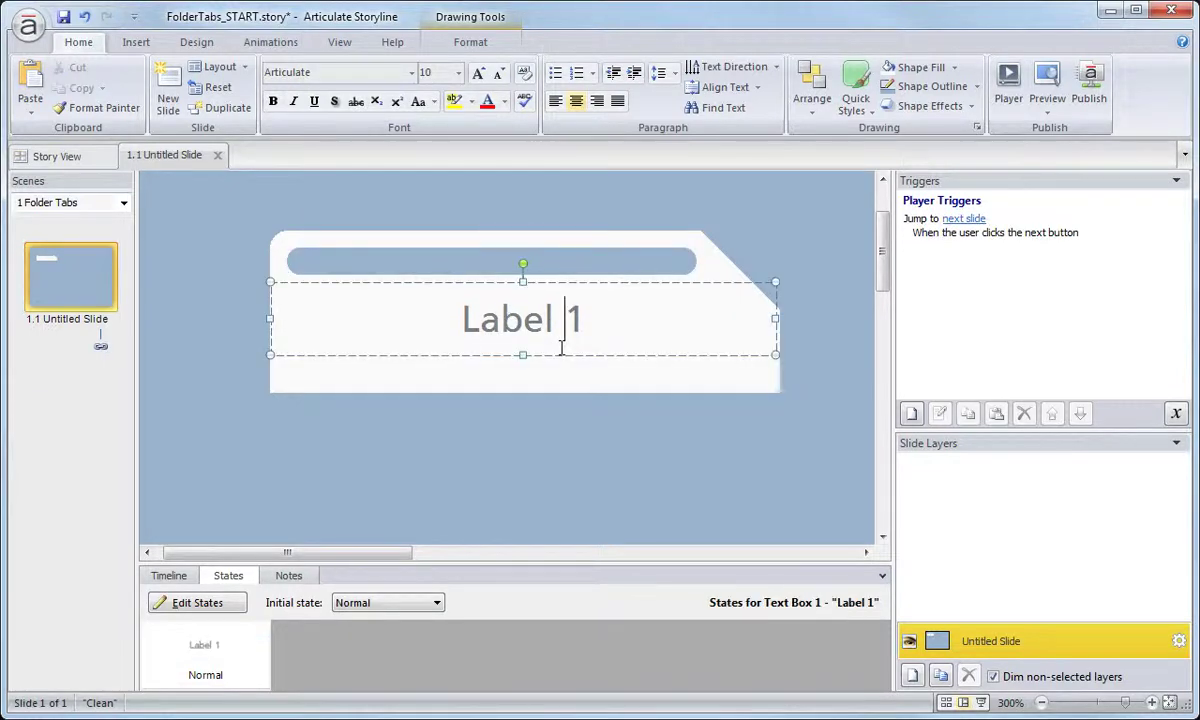
pyautogui.moveTo(780, 318); pyautogui.dragTo(710, 315)
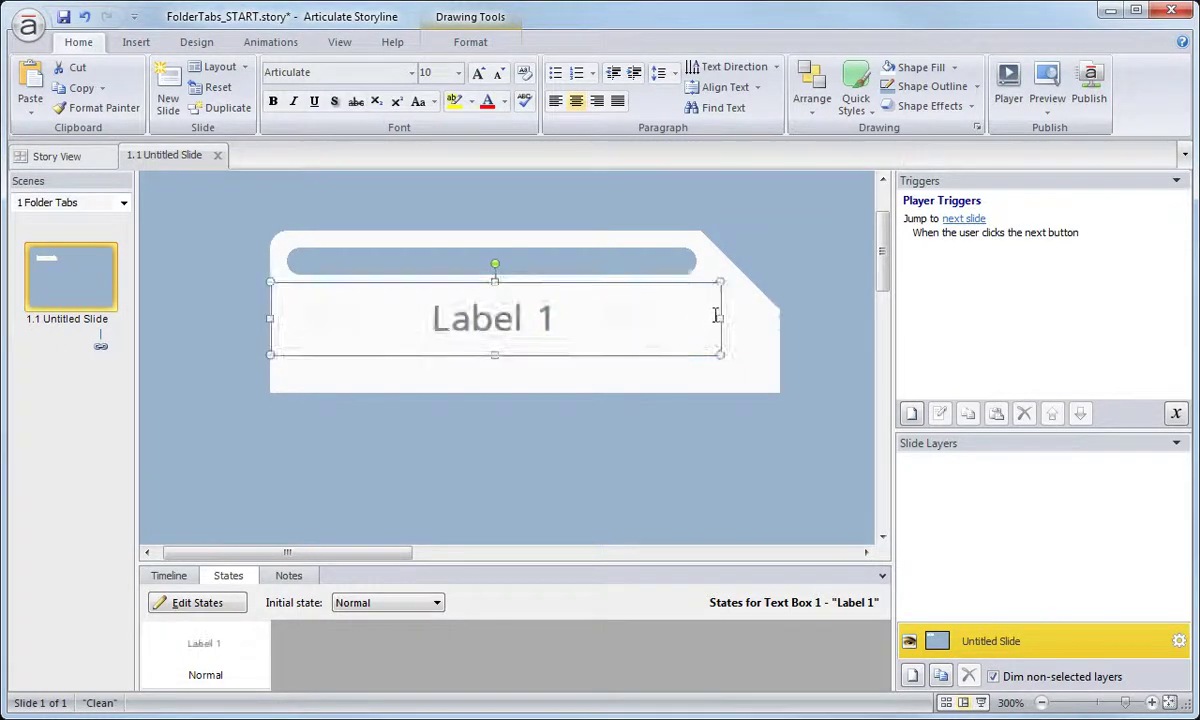
# Step: Hide the Label 1 text box using its eye icon in the Timeline
pyautogui.click(481, 468)
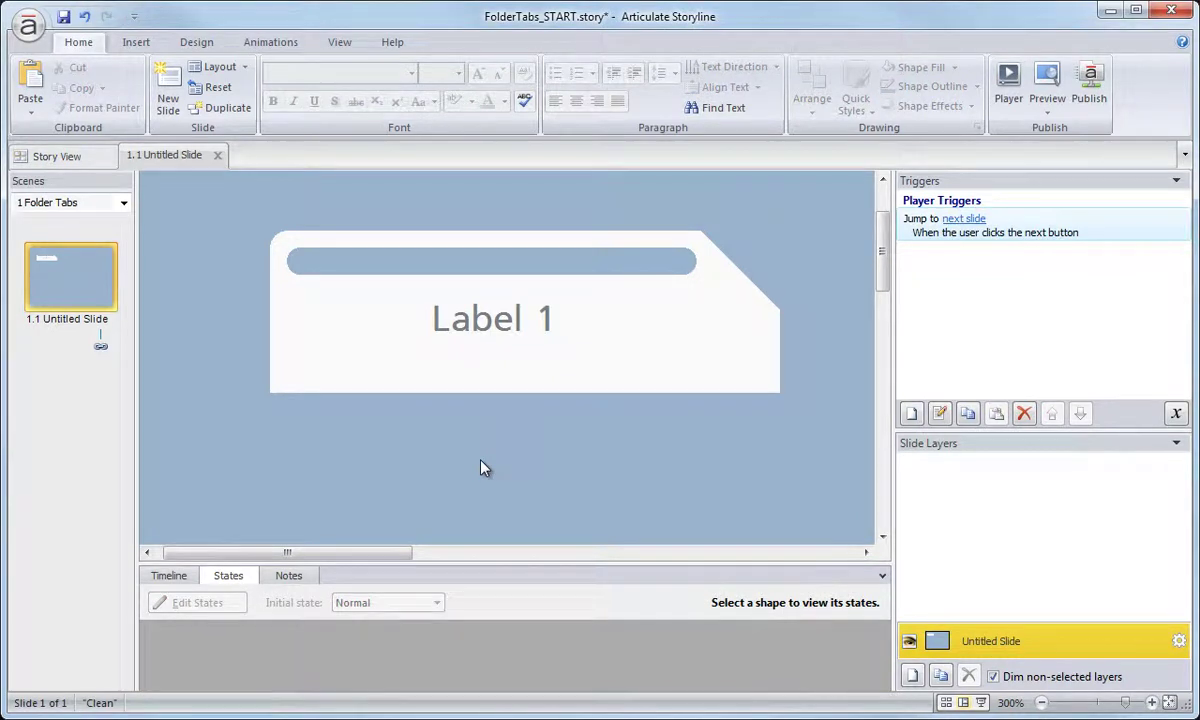
pyautogui.click(172, 575)
pyautogui.click(473, 343)
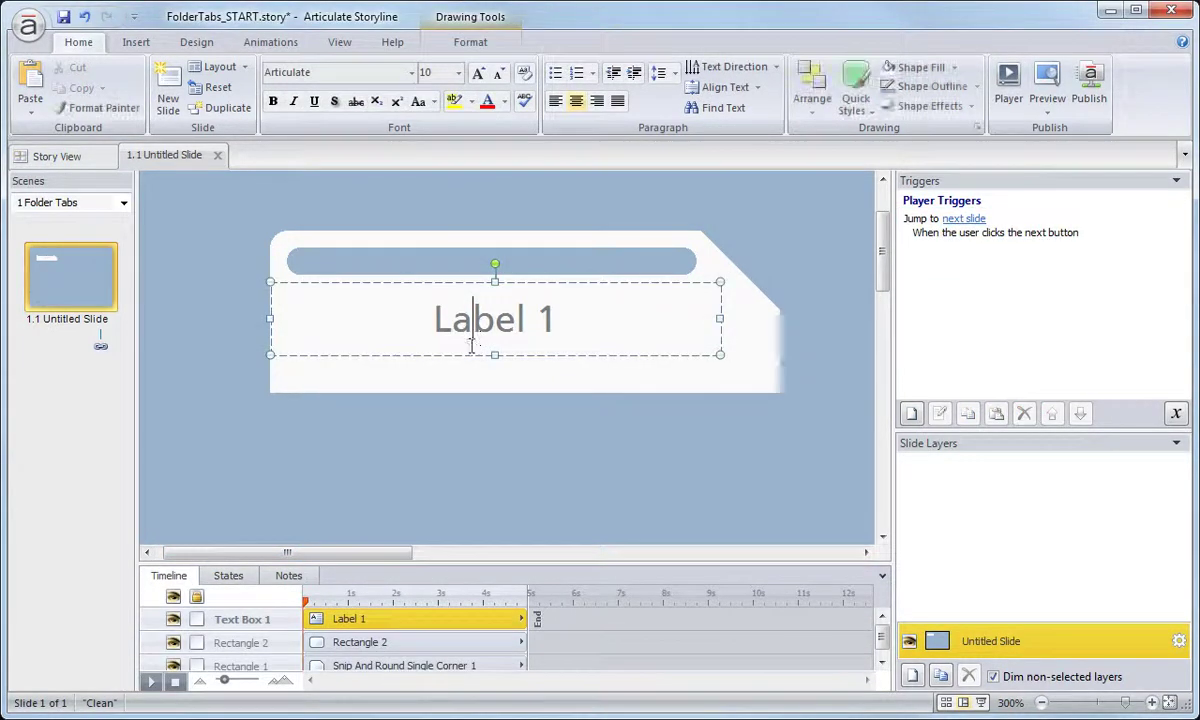
pyautogui.click(176, 620)
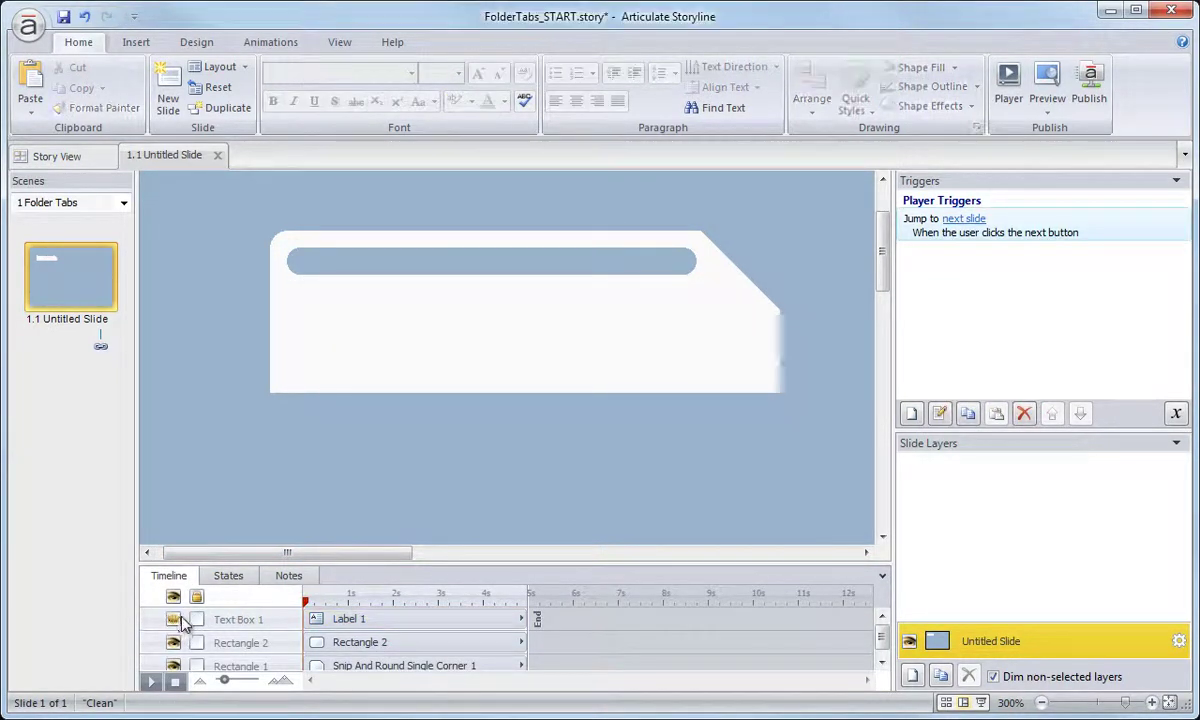
# Step: Type 'Tab 1' into the folder-tab shape and colour that text red
pyautogui.click(358, 380)
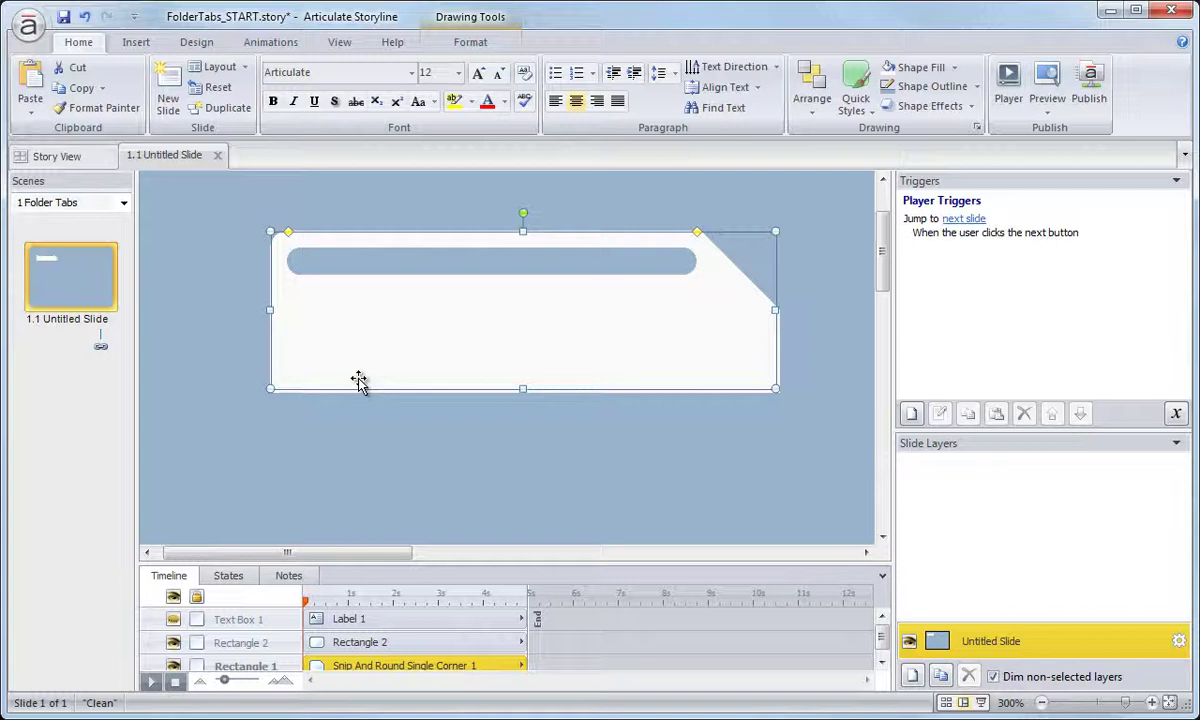
pyautogui.write('Tab 1')
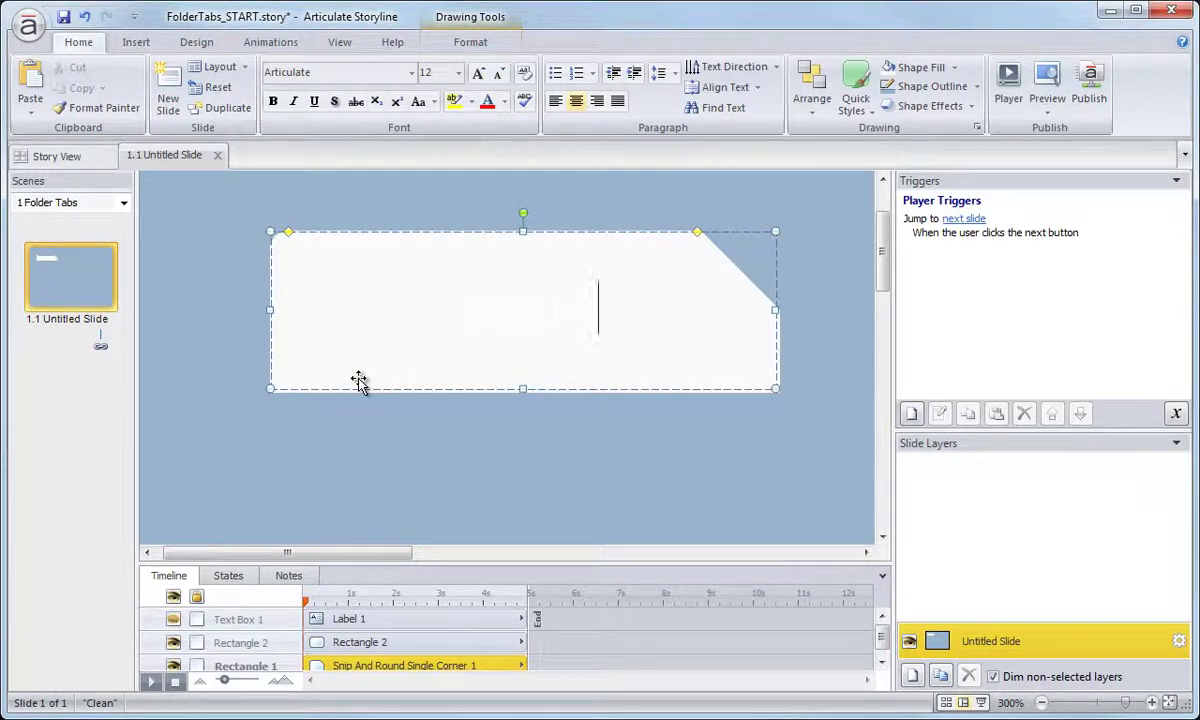
pyautogui.click(650, 498)
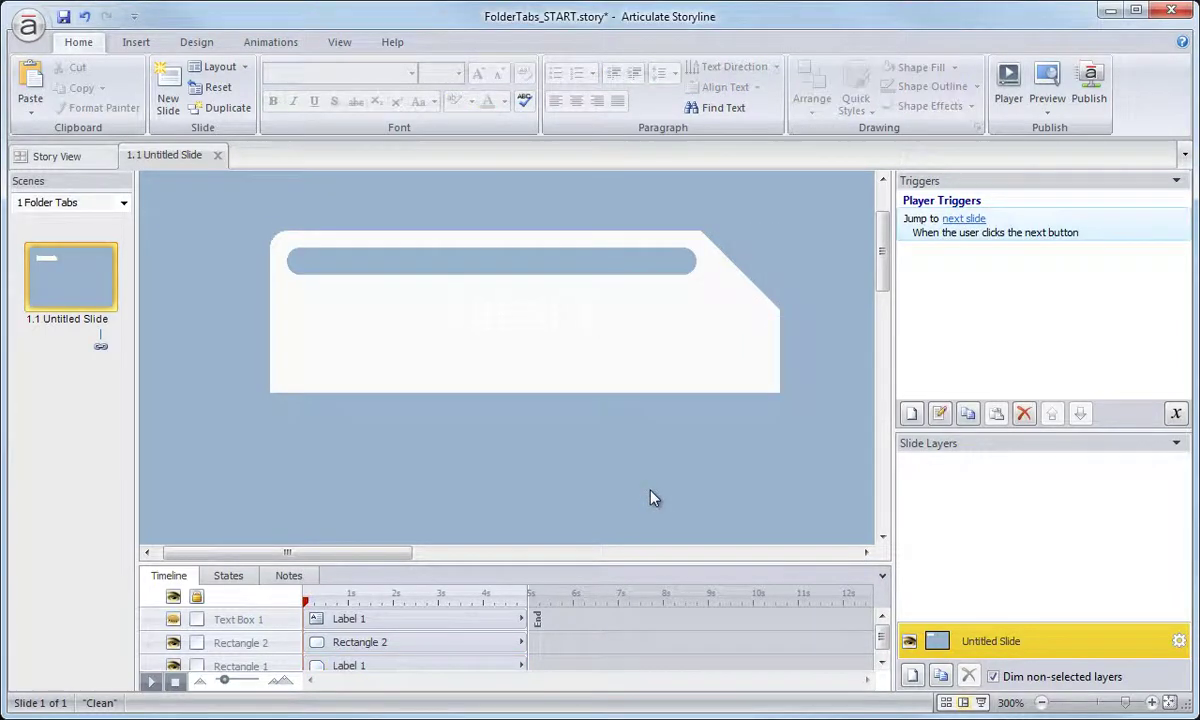
pyautogui.click(522, 327)
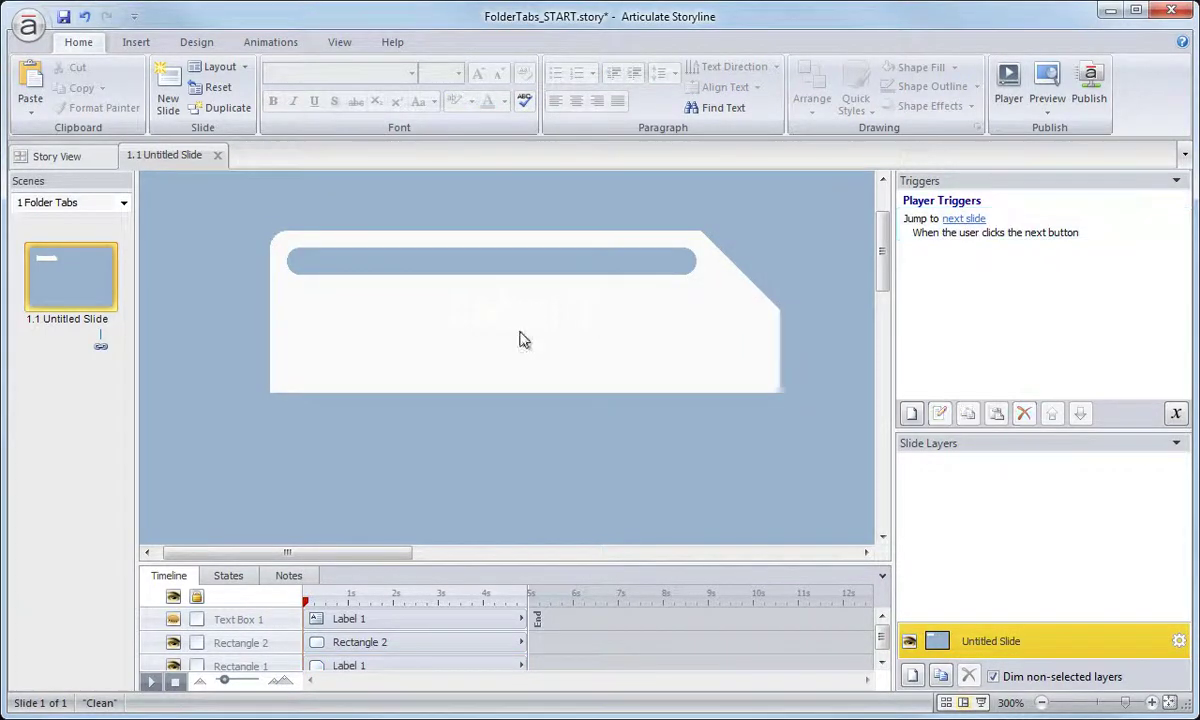
pyautogui.click(523, 330)
pyautogui.moveTo(579, 311); pyautogui.dragTo(448, 311)
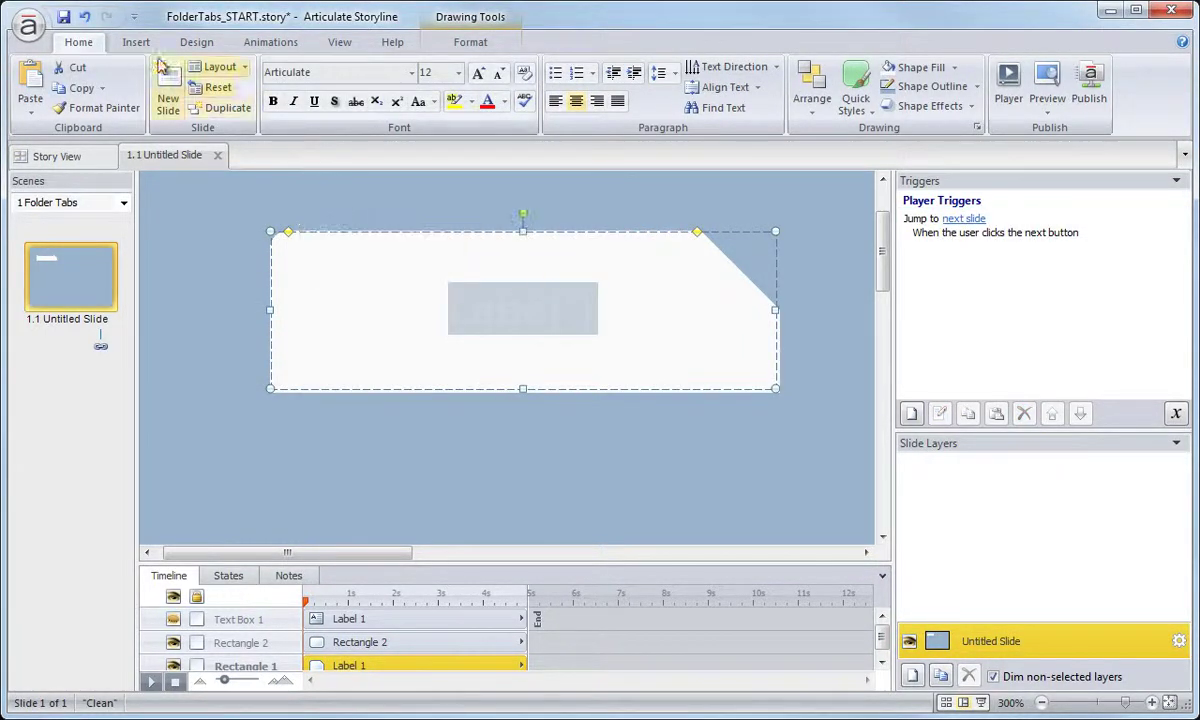
pyautogui.click(486, 101)
pyautogui.click(564, 490)
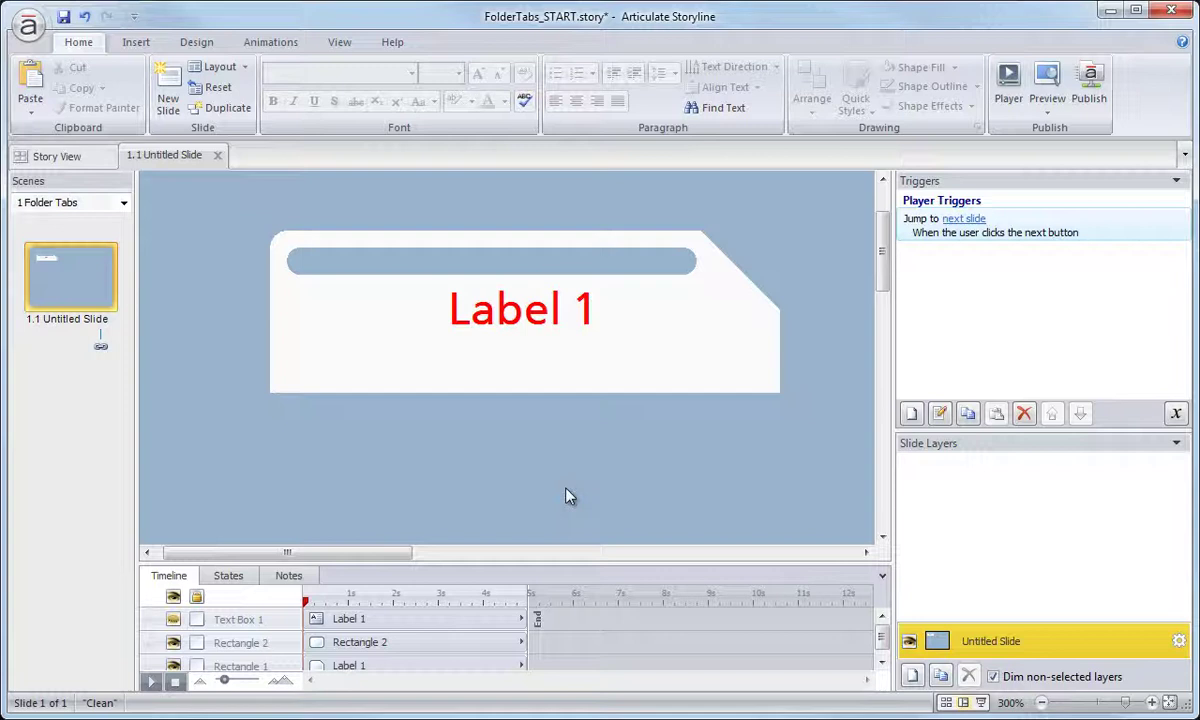
# Step: Delete the red text from inside the folder-tab shape
pyautogui.click(527, 318)
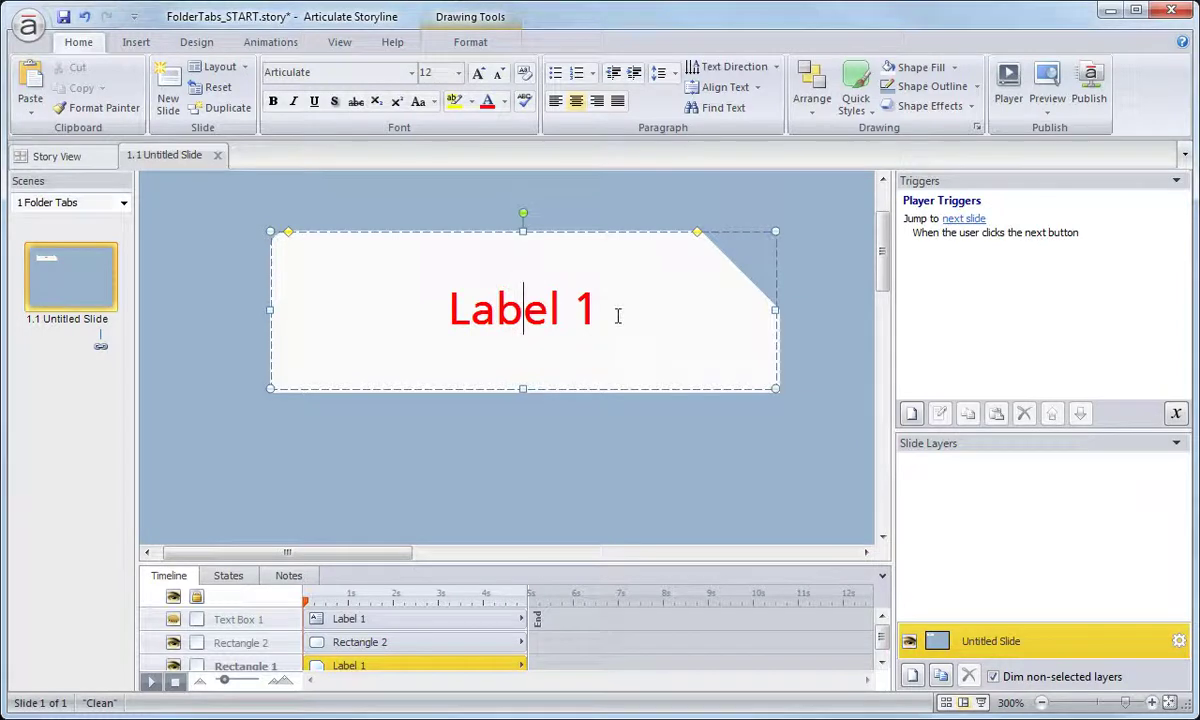
pyautogui.moveTo(614, 311); pyautogui.dragTo(446, 300)
pyautogui.press('Delete')
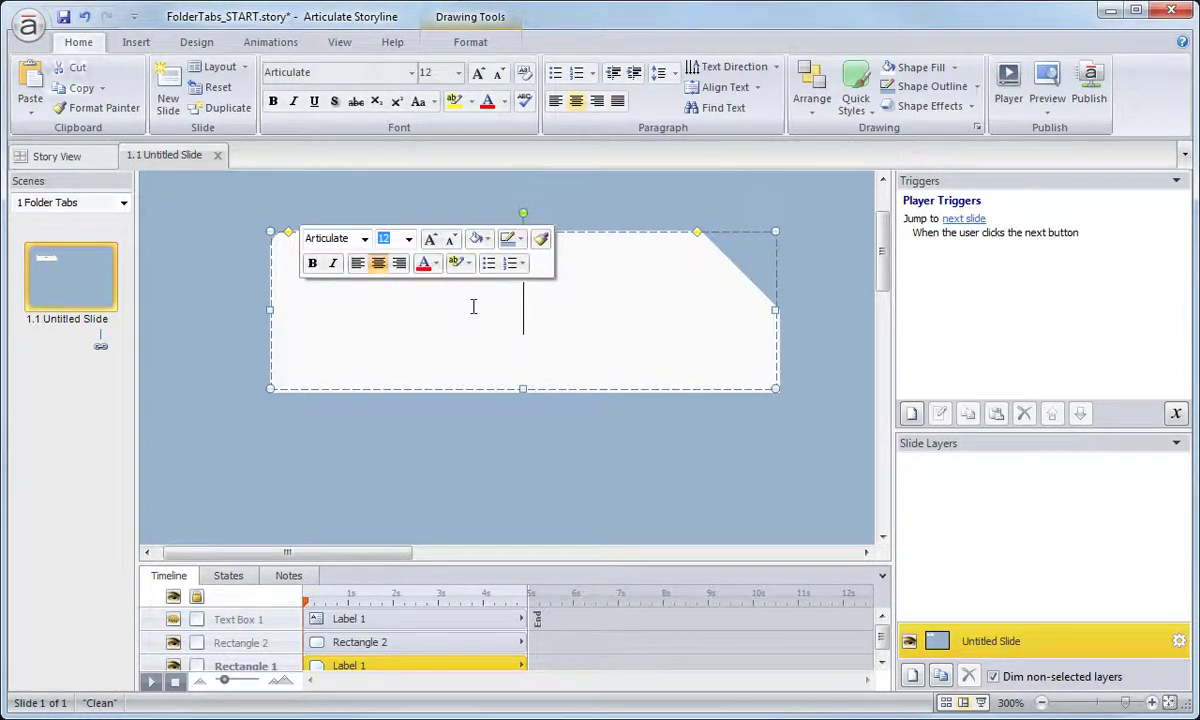
# Step: Unhide the Label 1 text box from the Timeline, then reselect the folder-tab shape
pyautogui.click(552, 463)
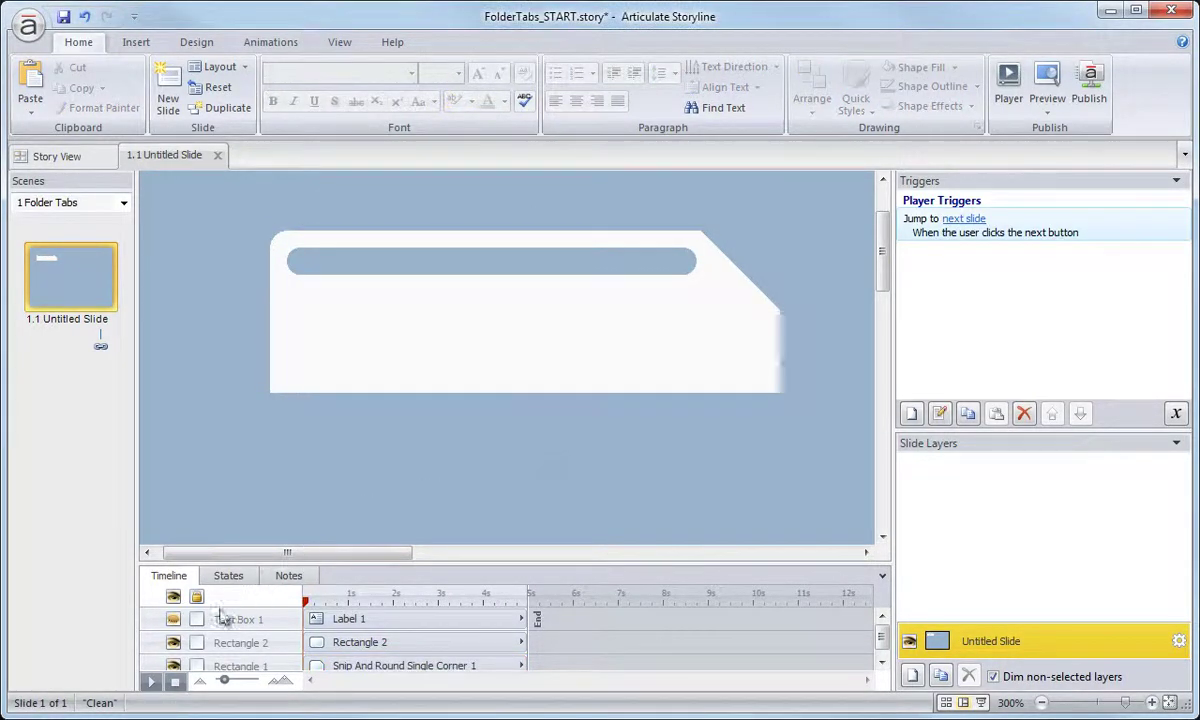
pyautogui.click(173, 619)
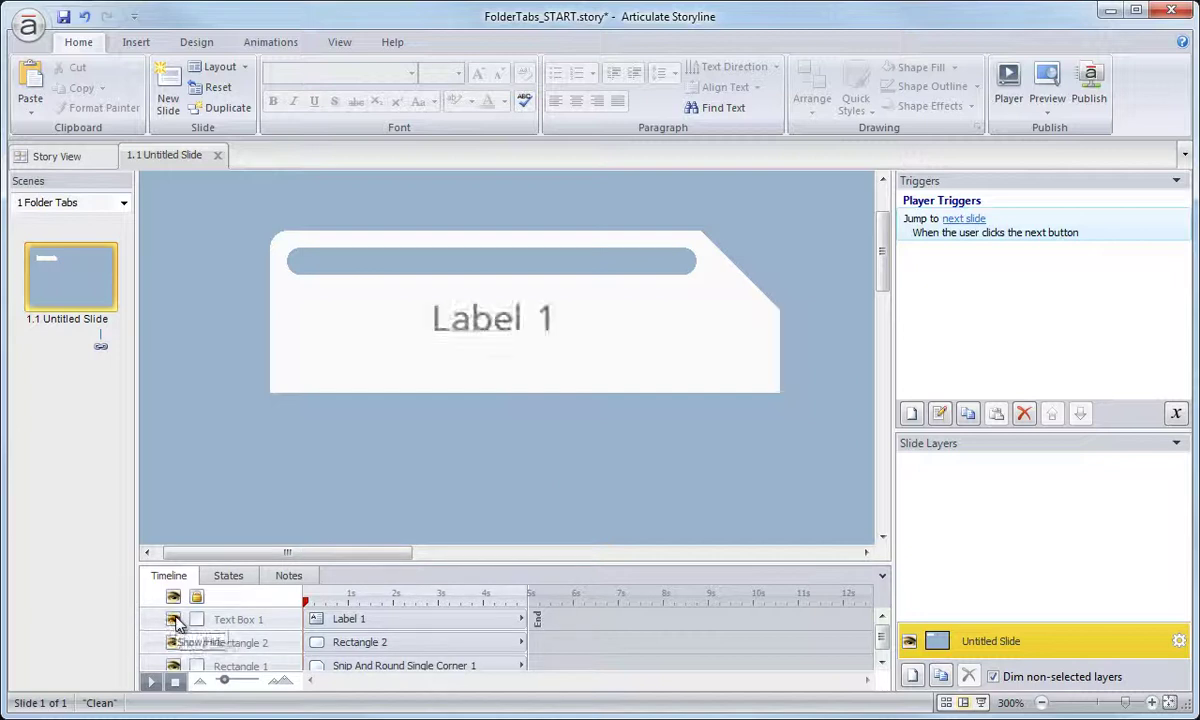
pyautogui.click(478, 357)
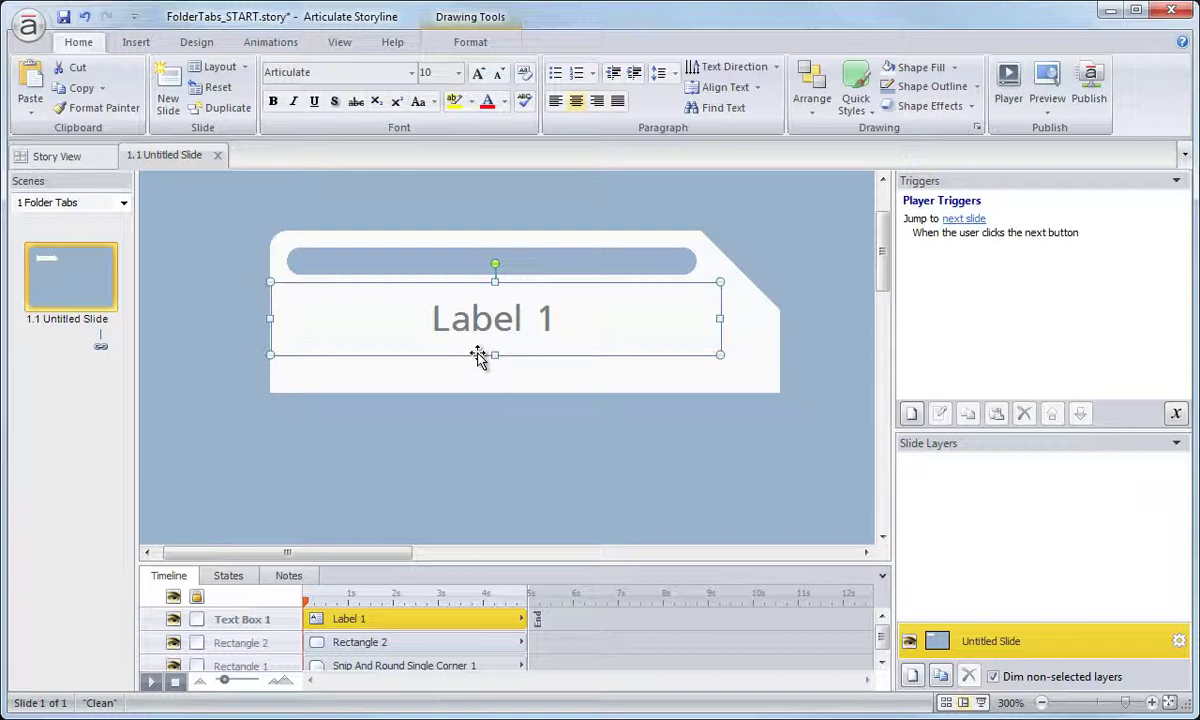
pyautogui.click(480, 388)
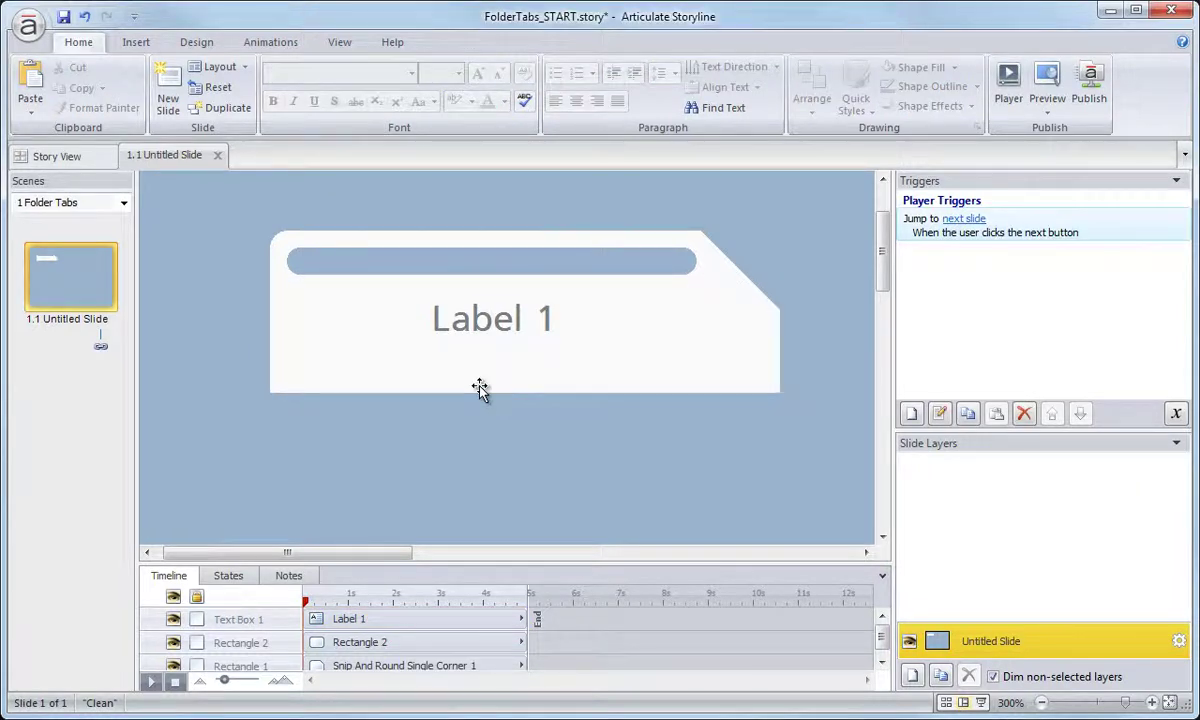
pyautogui.click(480, 388)
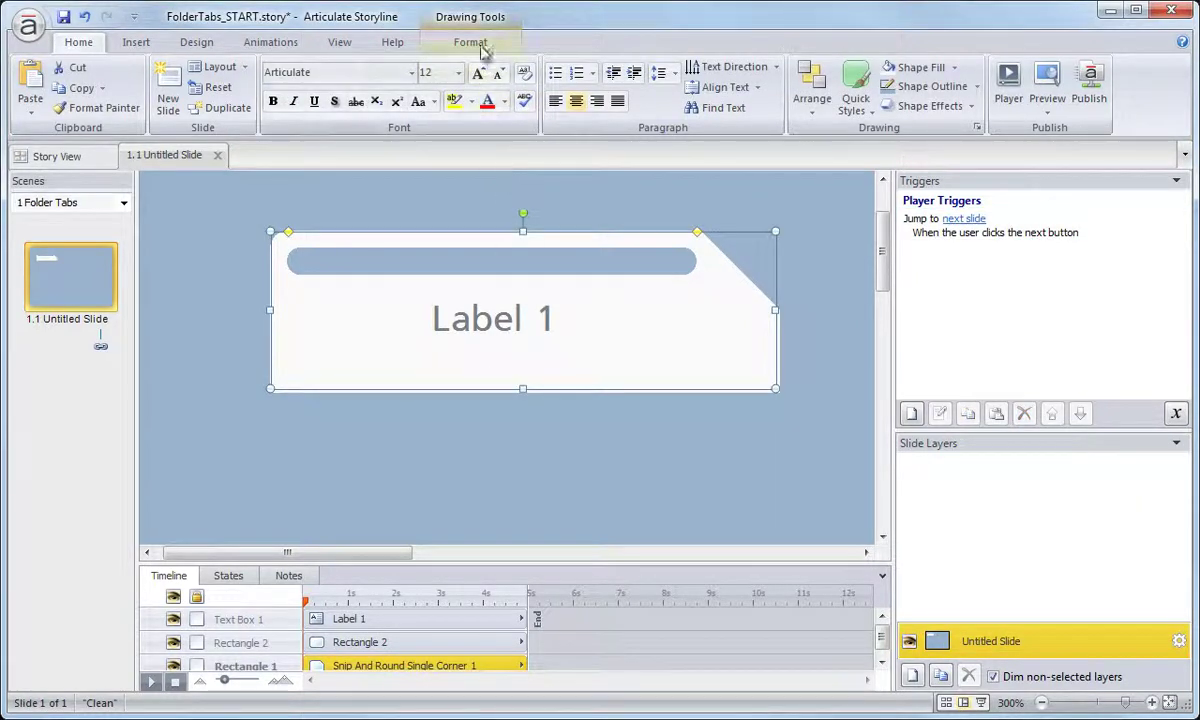
# Step: Add an Offset Center outer shadow to the folder tab and open the Shadow Options settings
pyautogui.click(470, 42)
pyautogui.click(530, 110)
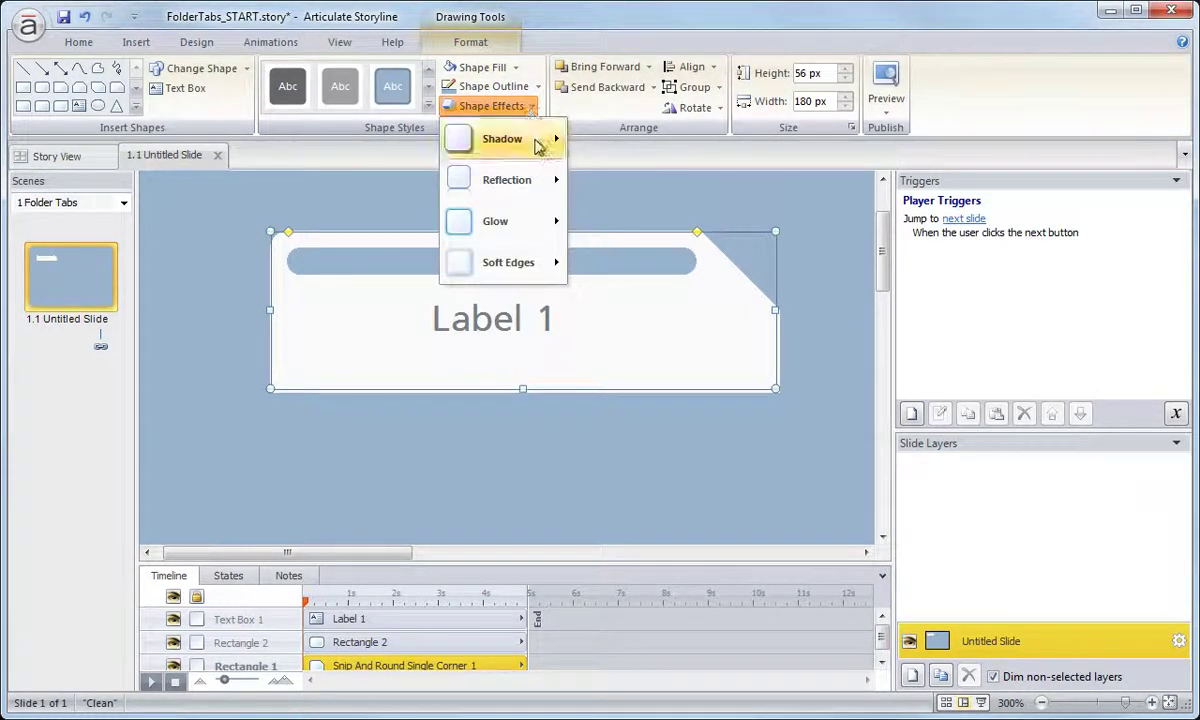
pyautogui.moveTo(537, 142)
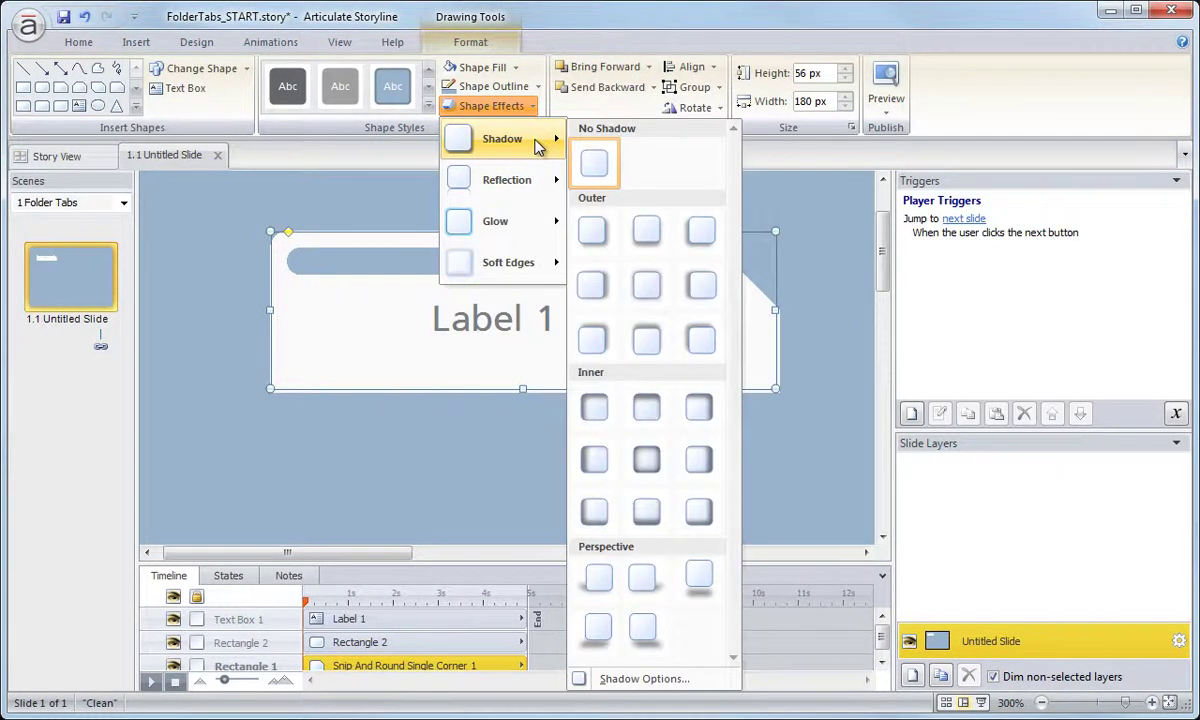
pyautogui.click(655, 290)
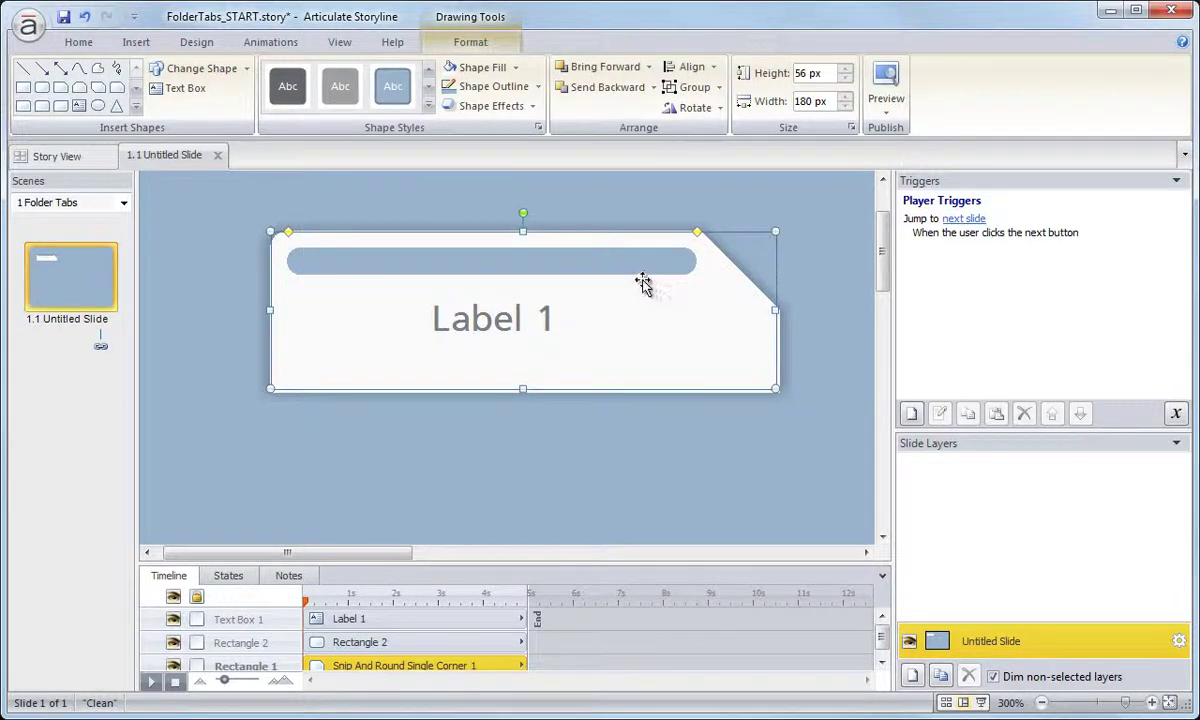
pyautogui.click(531, 106)
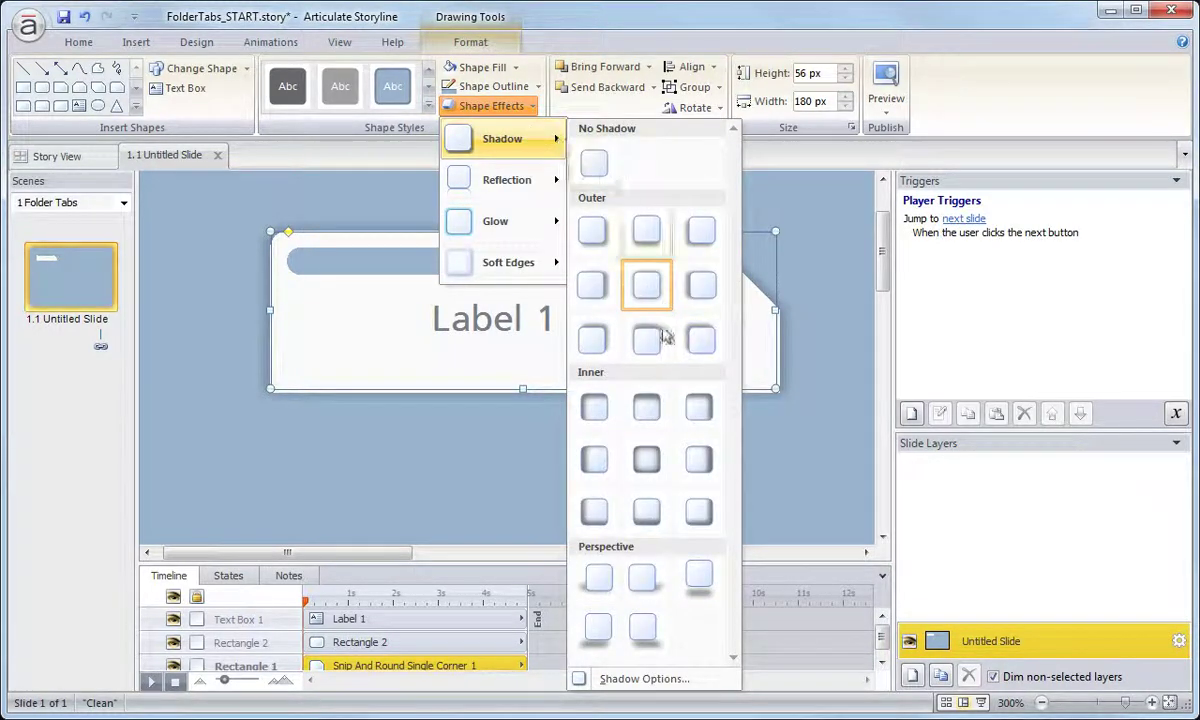
pyautogui.click(650, 680)
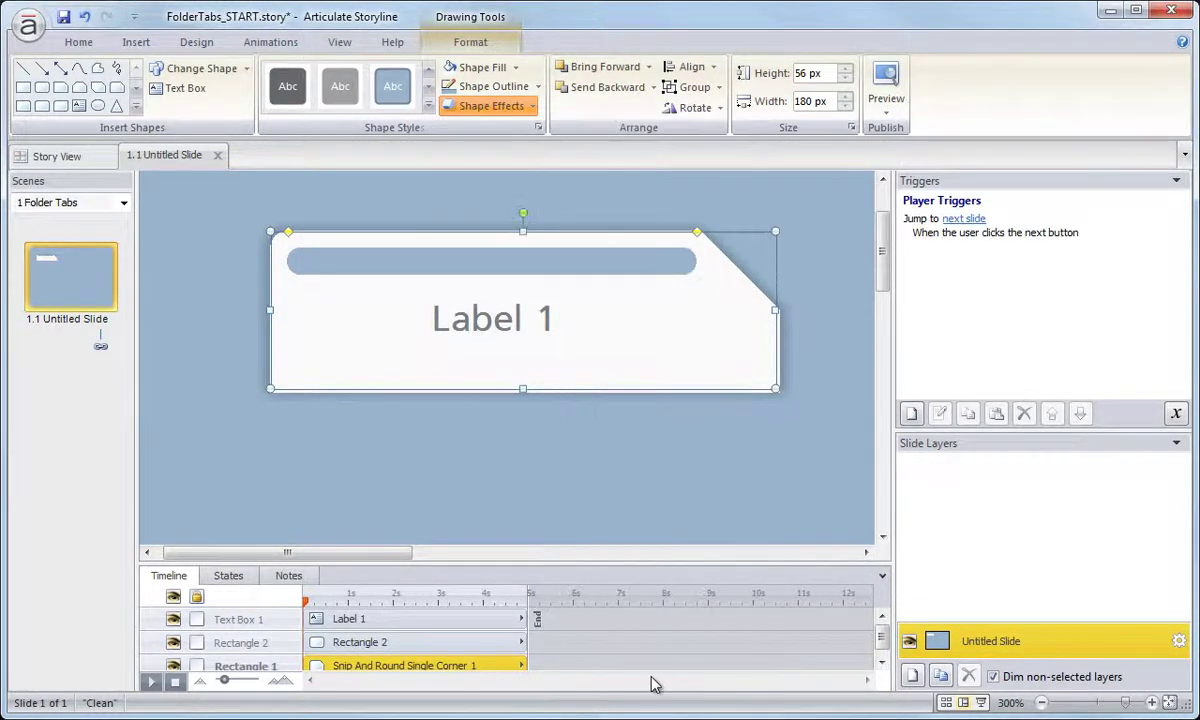
# Step: Set the tab's shadow transparency to 76% and its blur to 8 px
pyautogui.moveTo(621, 162); pyautogui.dragTo(870, 119)
pyautogui.click(902, 258)
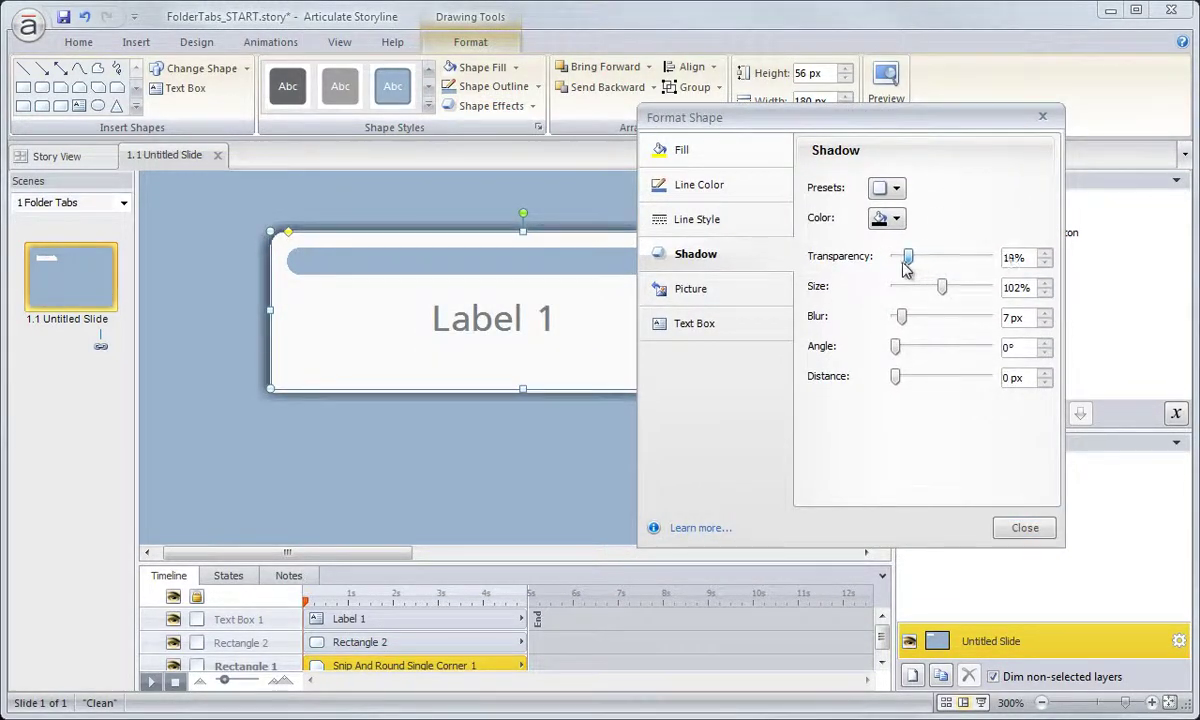
pyautogui.moveTo(900, 262); pyautogui.dragTo(970, 263)
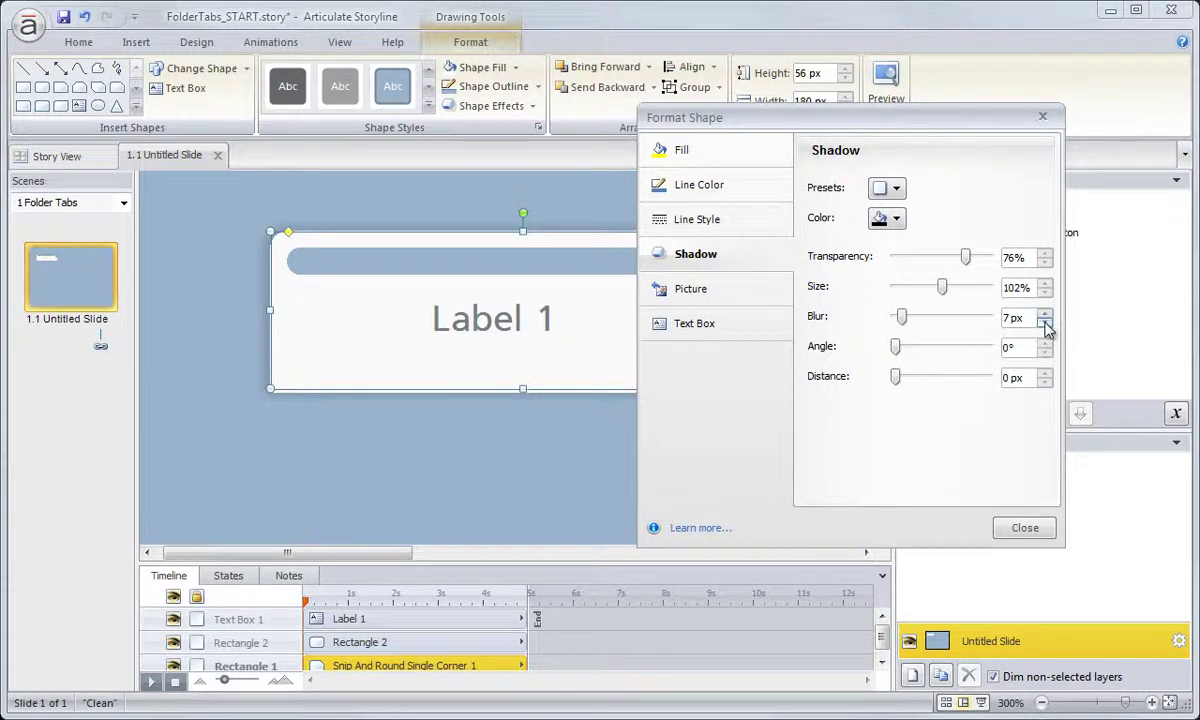
pyautogui.moveTo(902, 316)
pyautogui.mouseDown()
pyautogui.moveTo(952, 316)
pyautogui.moveTo(897, 316)
pyautogui.moveTo(907, 315)
pyautogui.mouseUp()
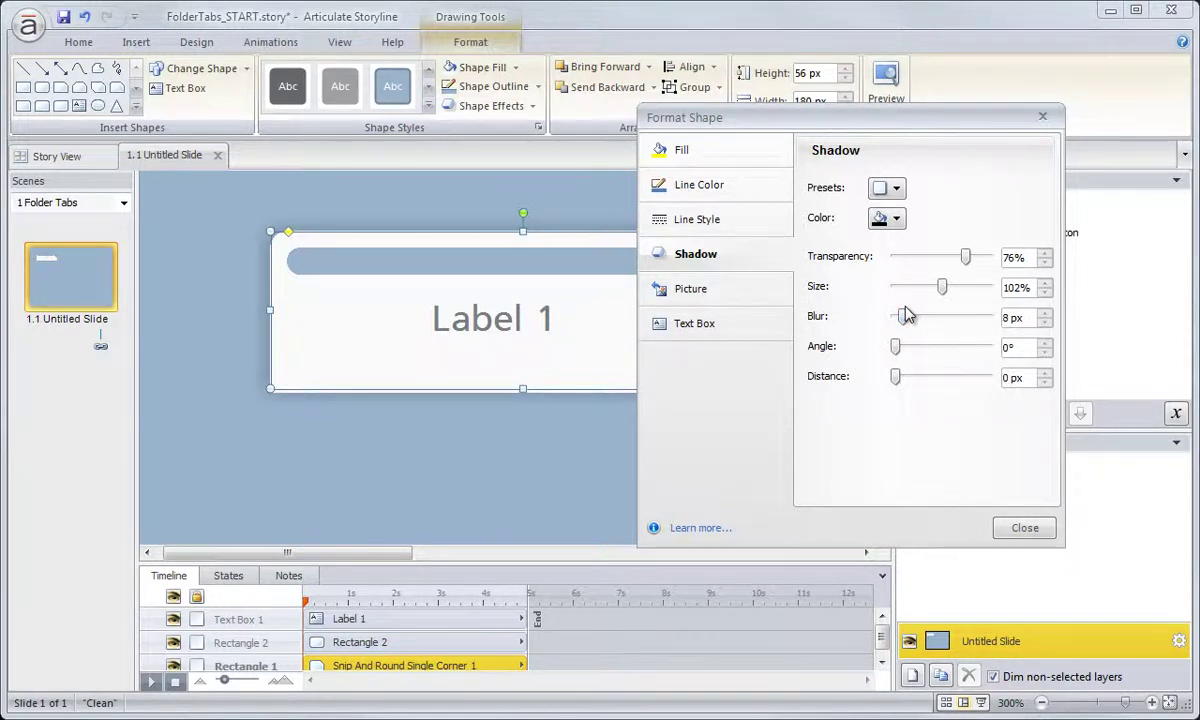